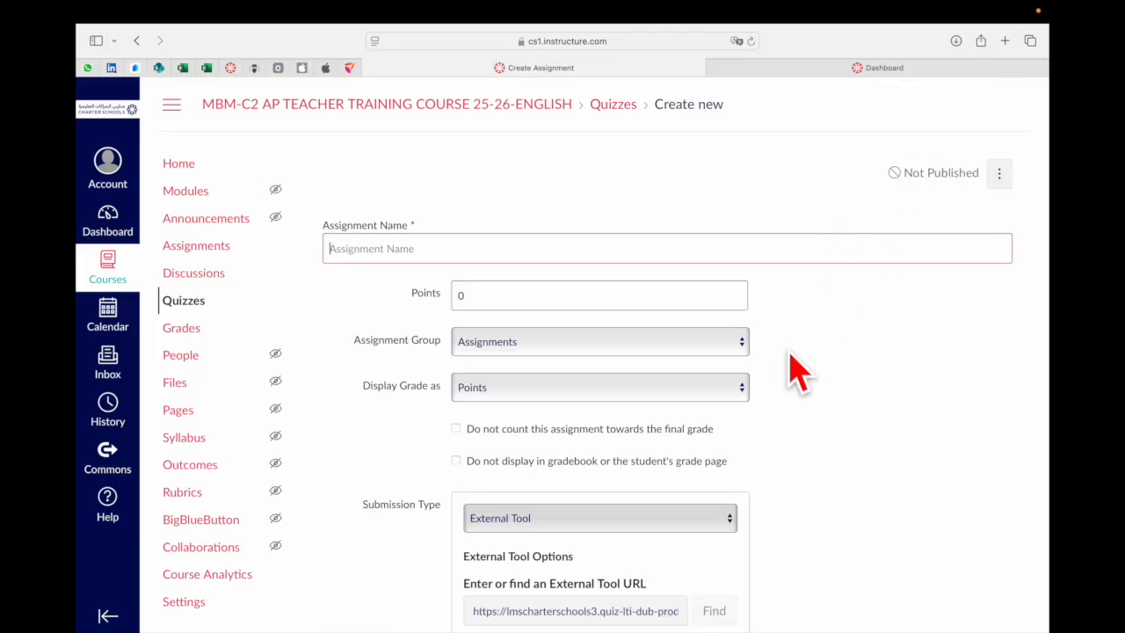
# Enter the assignment name as the teacher's name followed by "Practice Quiz Builder Example"
pyautogui.scroll(-5, 840, 444)
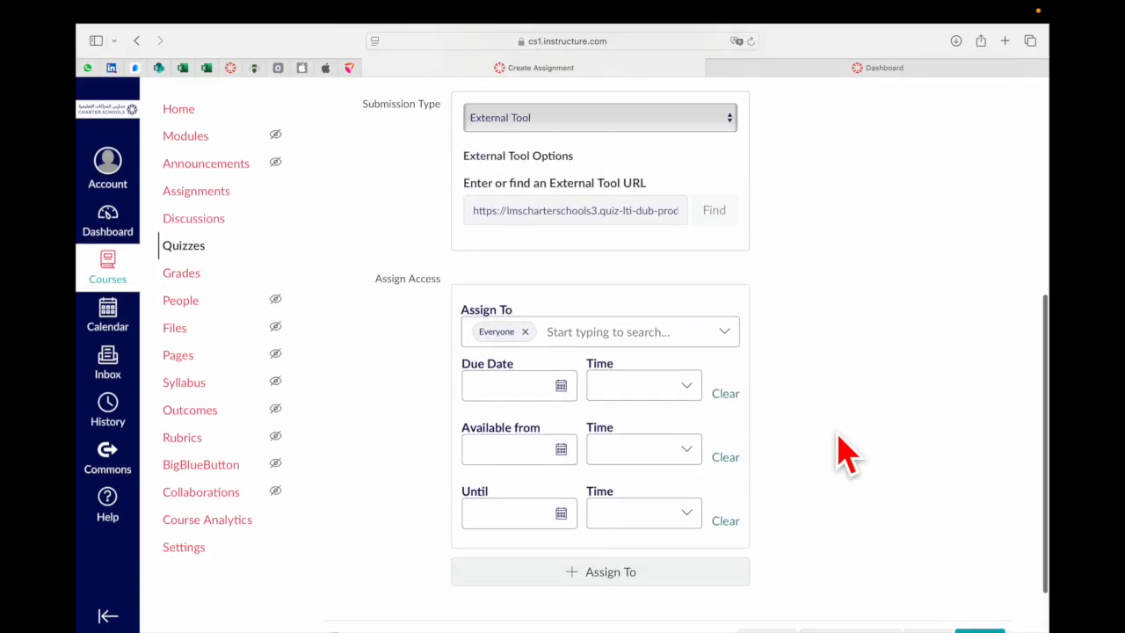
pyautogui.scroll(5, 648, 291)
pyautogui.click(571, 245)
pyautogui.write('S')
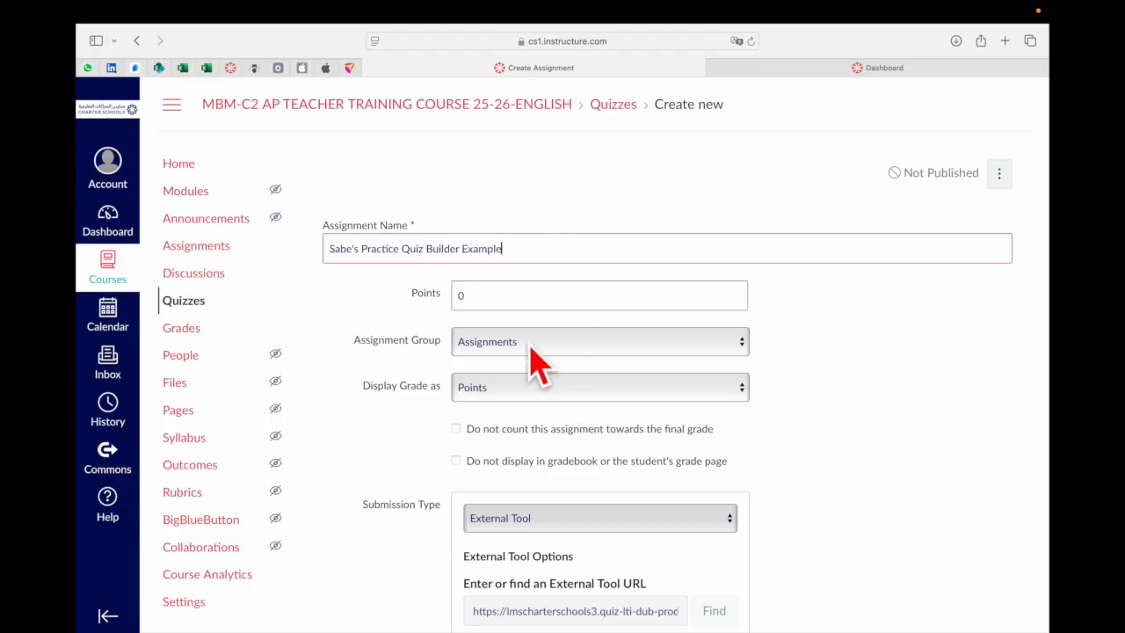
# Review the Assignment Group and Display Grade as options without changing them
pyautogui.click(536, 352)
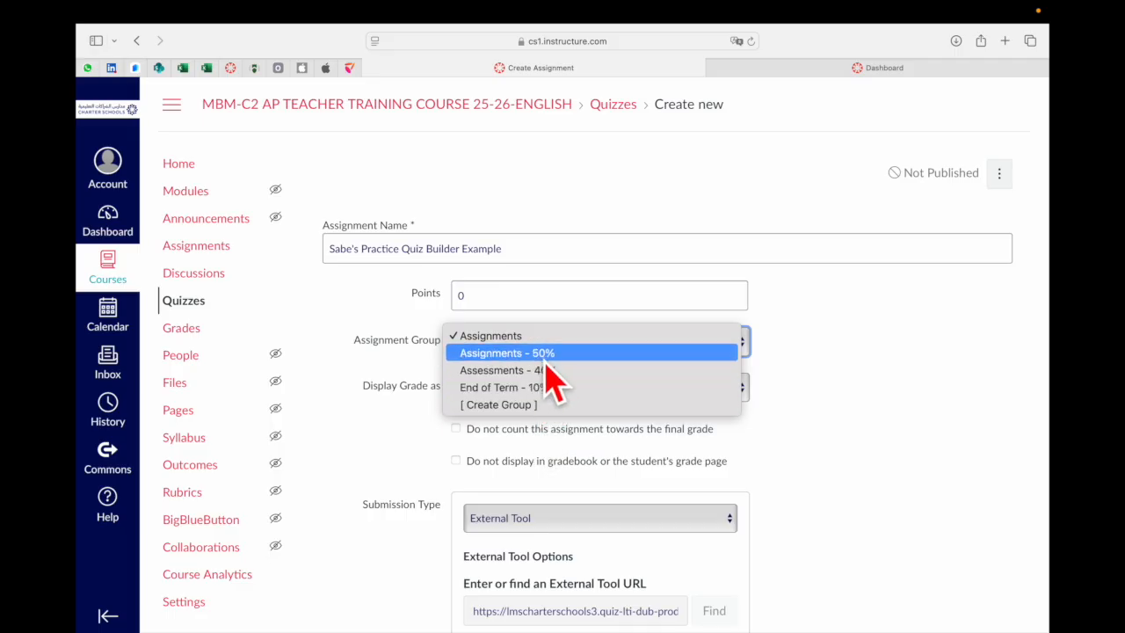
pyautogui.click(825, 377)
pyautogui.click(602, 392)
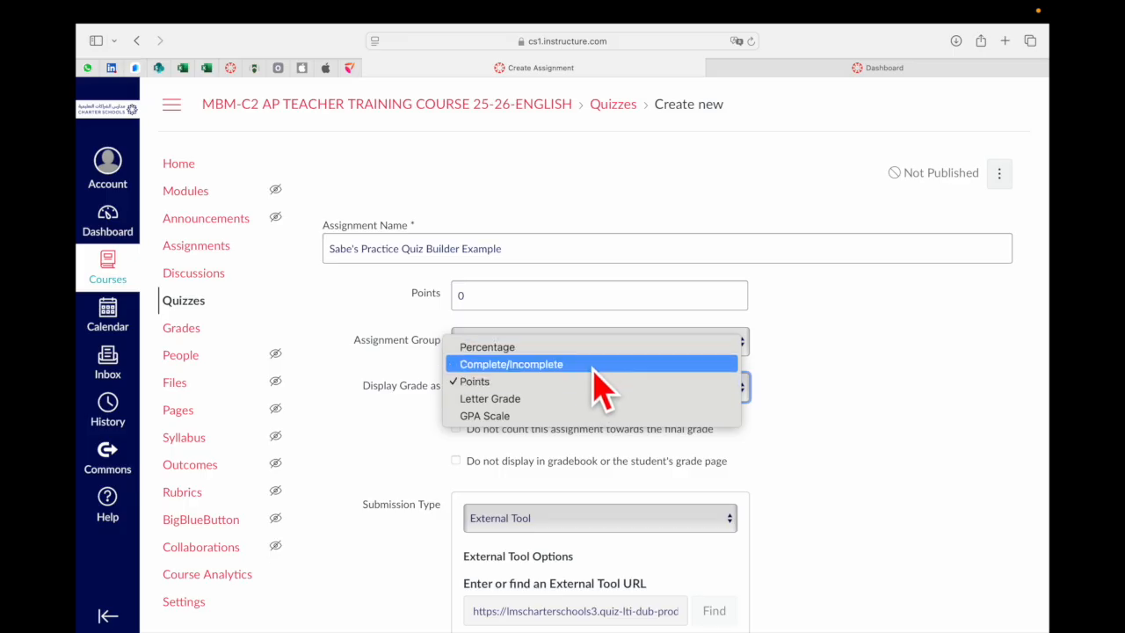
pyautogui.click(829, 495)
# Save the new quiz assignment and open it in the quiz builder
pyautogui.scroll(-2, 830, 498)
pyautogui.scroll(-1, 826, 496)
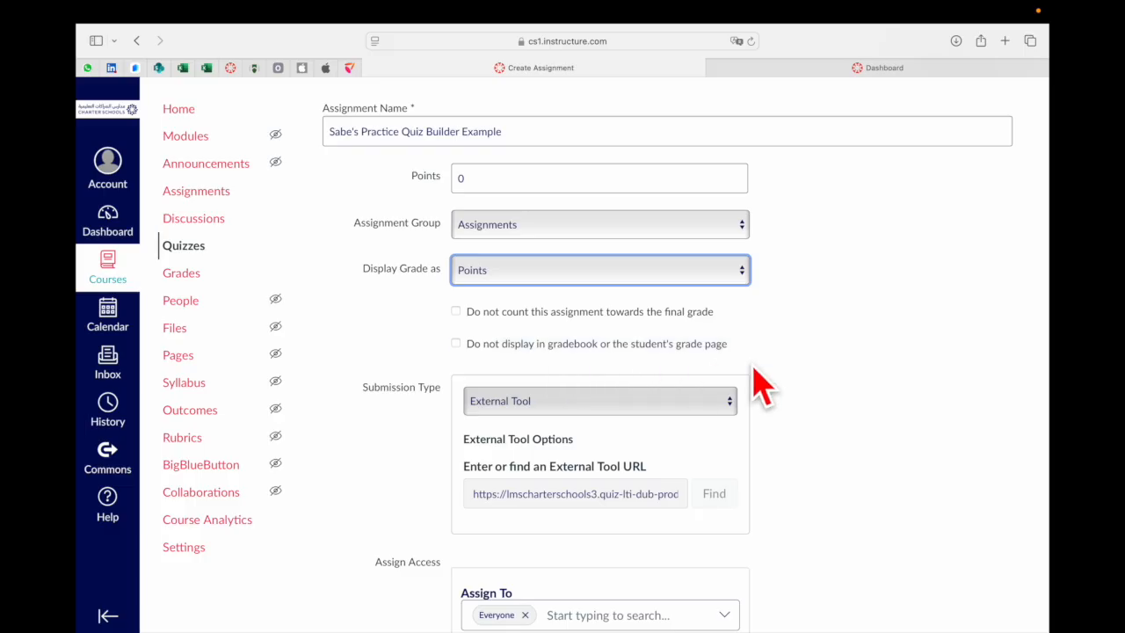
pyautogui.scroll(-3, 752, 384)
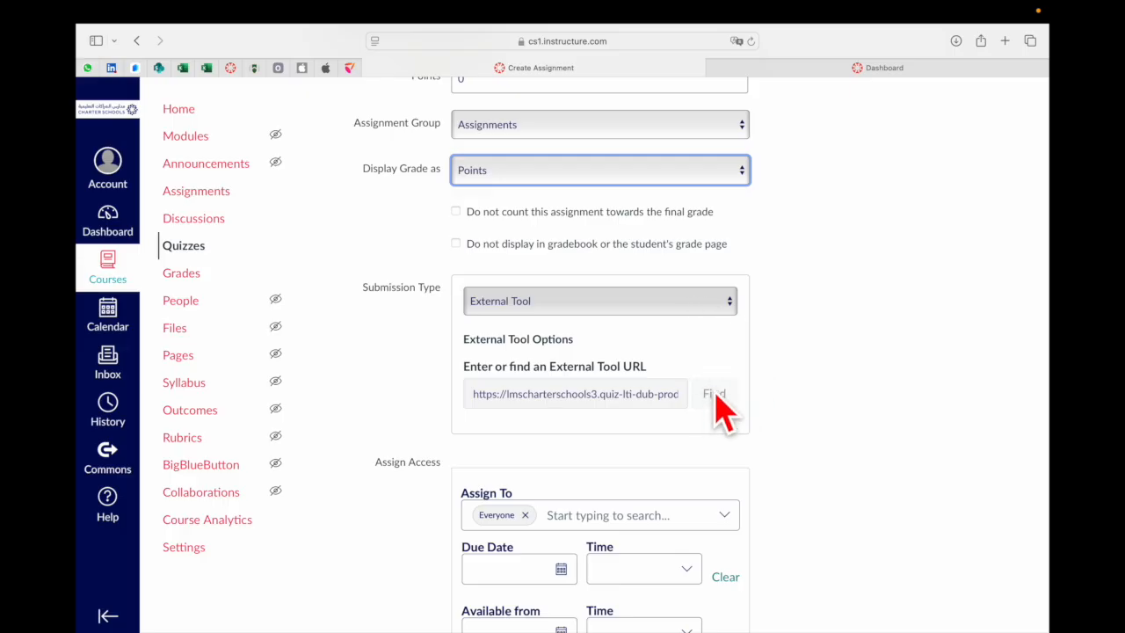
pyautogui.click(685, 299)
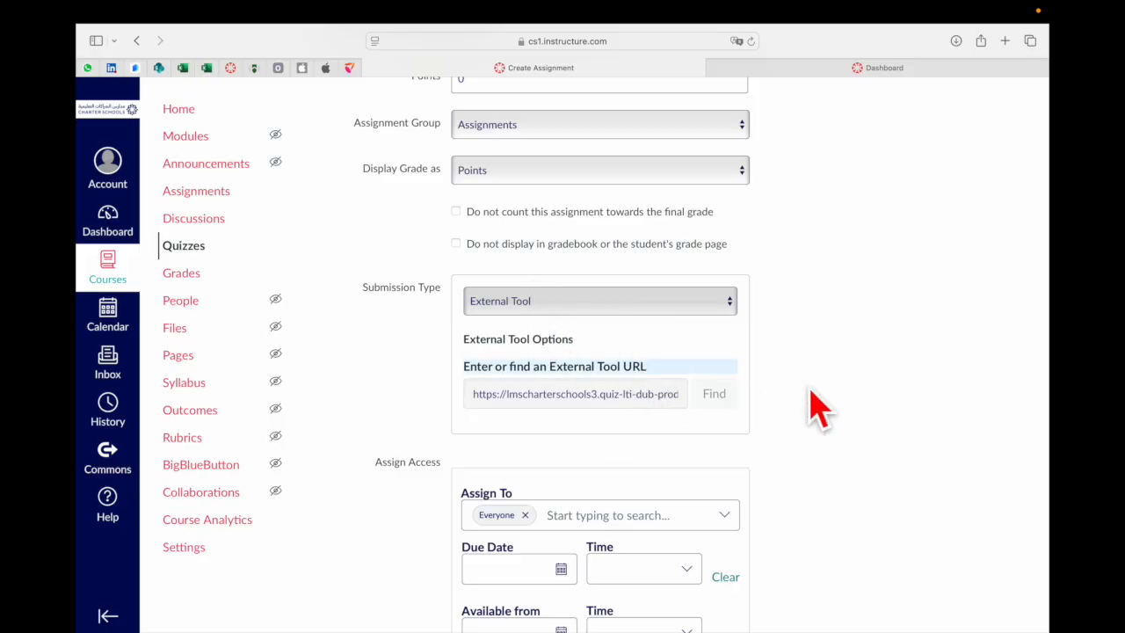
pyautogui.scroll(-2, 881, 415)
pyautogui.scroll(-3, 884, 427)
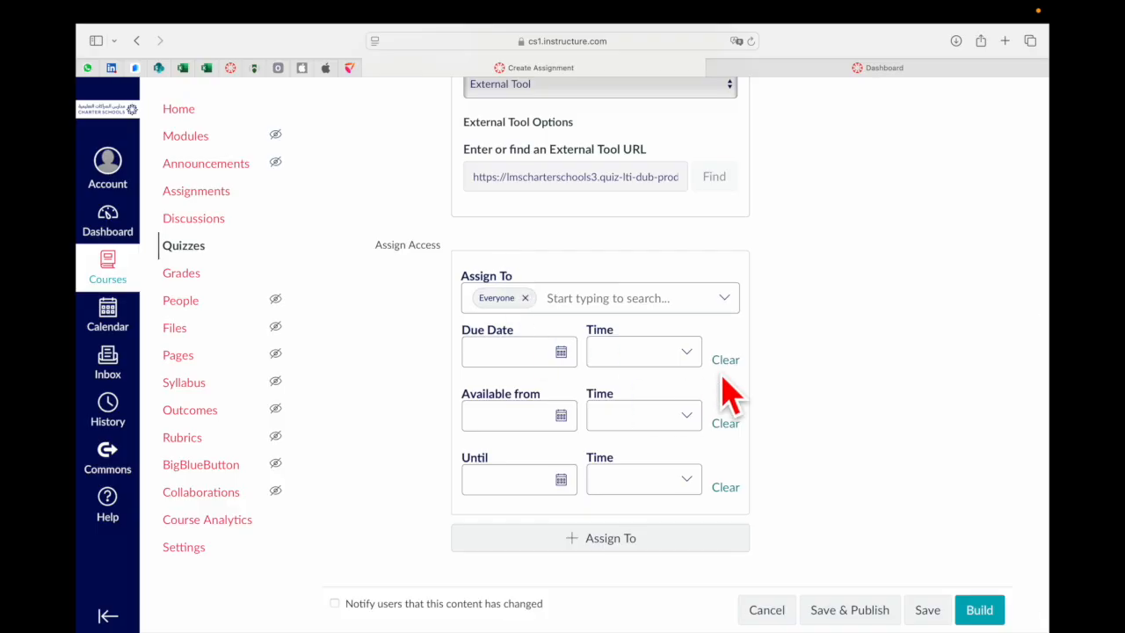
pyautogui.scroll(-1, 778, 479)
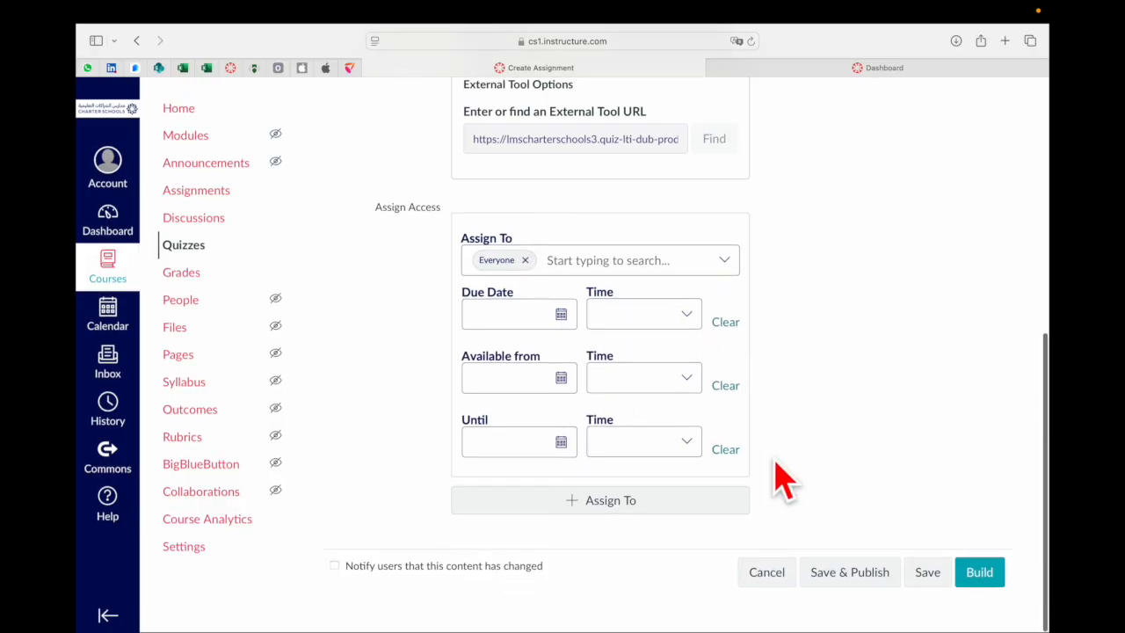
pyautogui.scroll(-1, 774, 299)
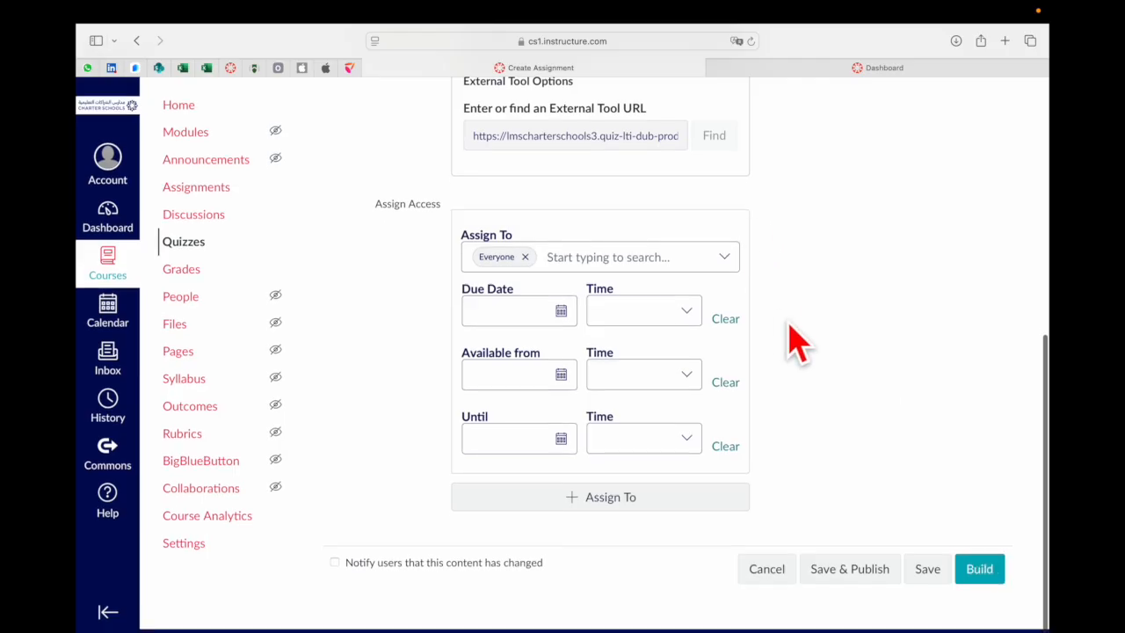
pyautogui.click(982, 575)
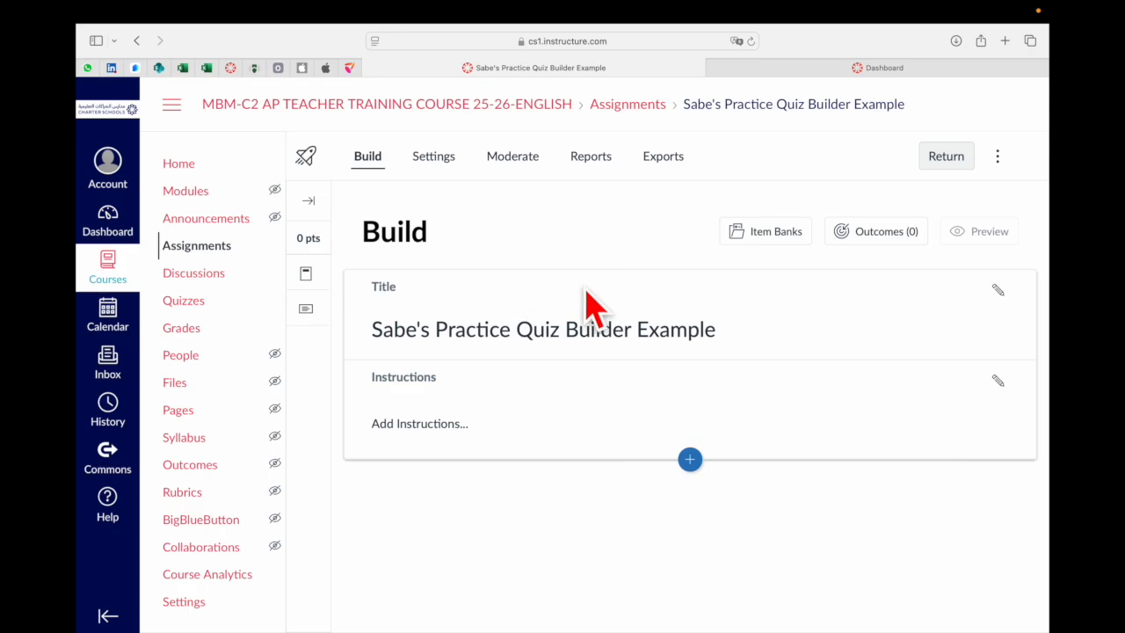
# Browse the institution outcomes available for aligning to the quiz
pyautogui.click(859, 250)
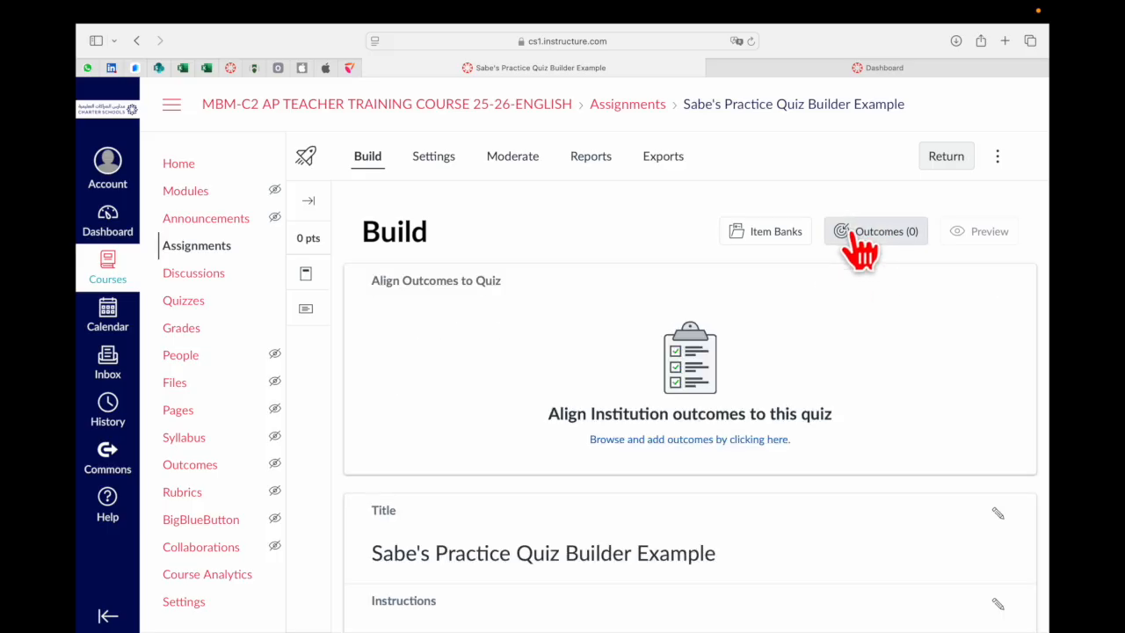
pyautogui.click(709, 448)
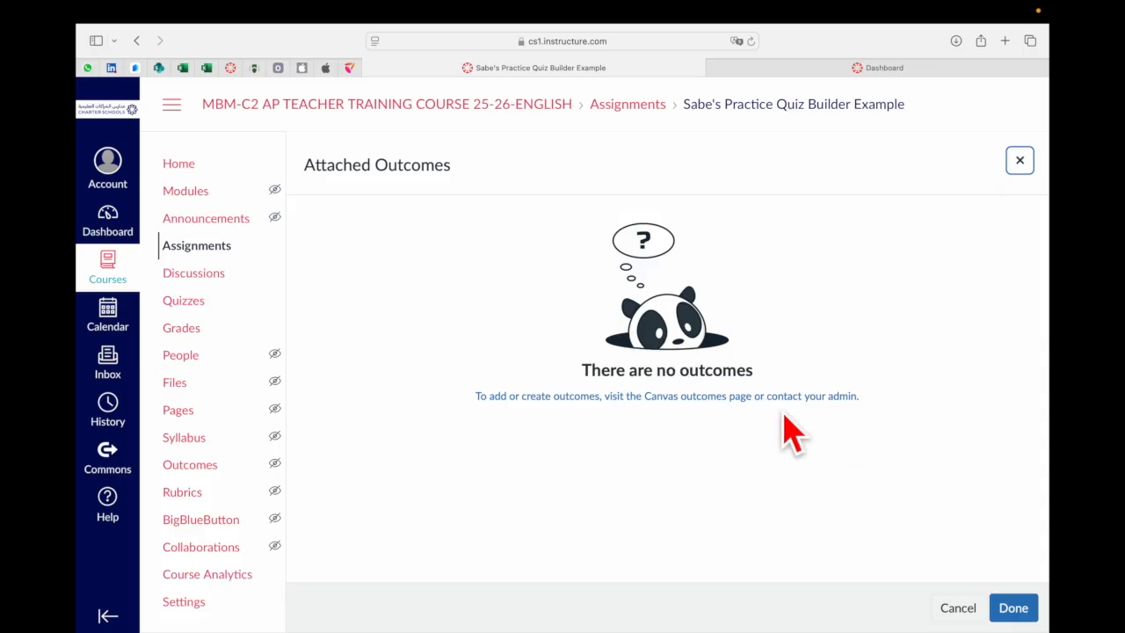
pyautogui.click(1021, 161)
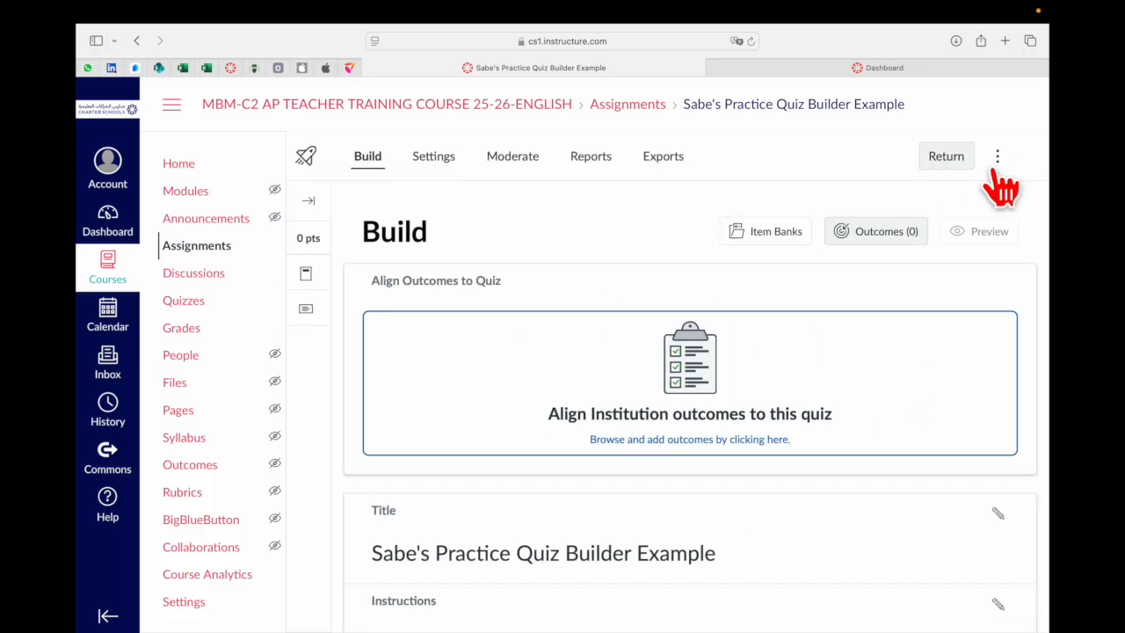
# Inspect the item banks panel and its filter options
pyautogui.click(757, 239)
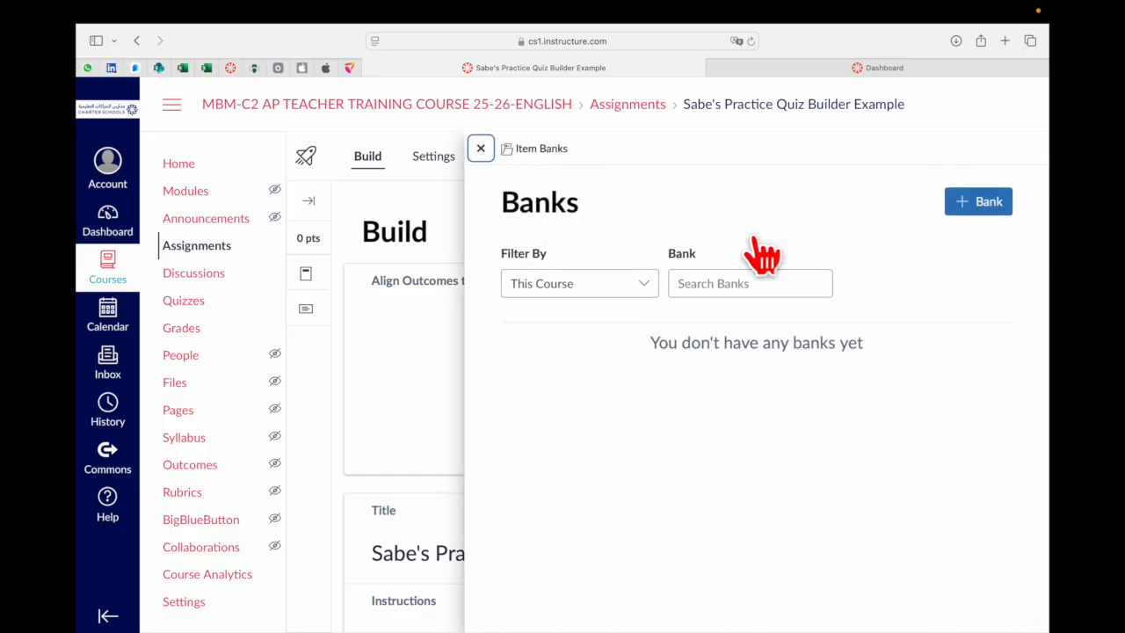
pyautogui.click(649, 282)
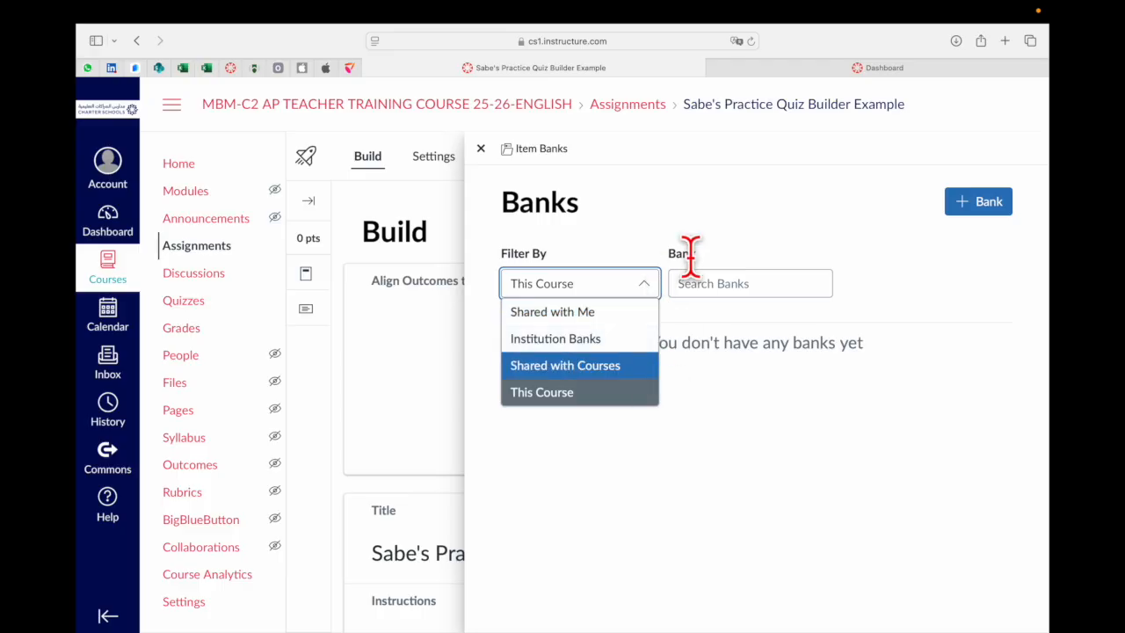
pyautogui.click(752, 243)
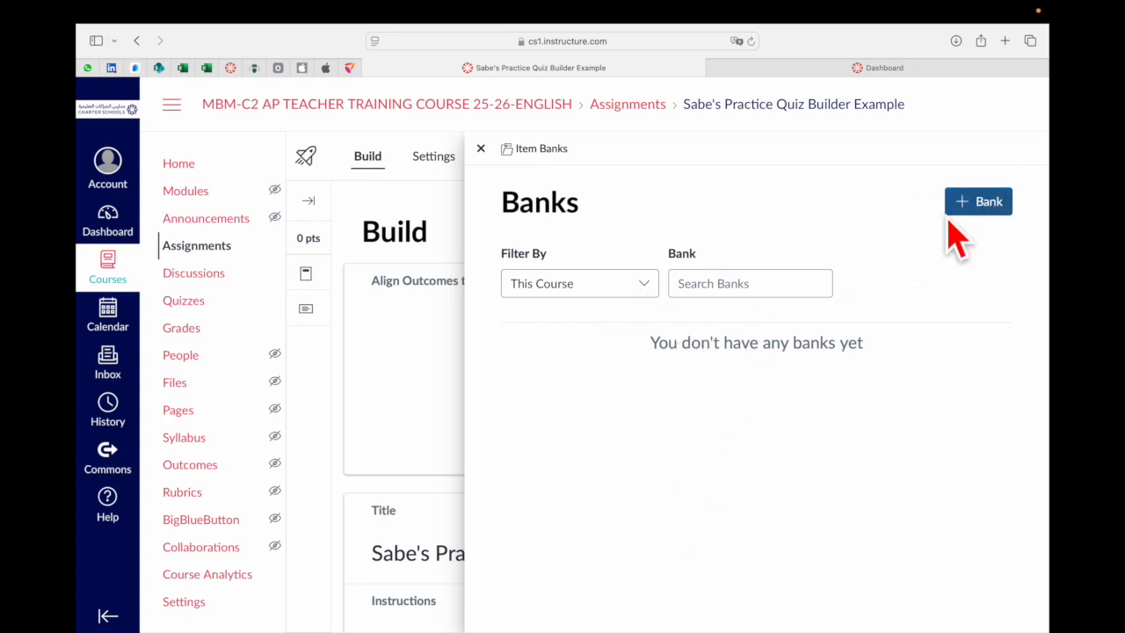
pyautogui.click(482, 149)
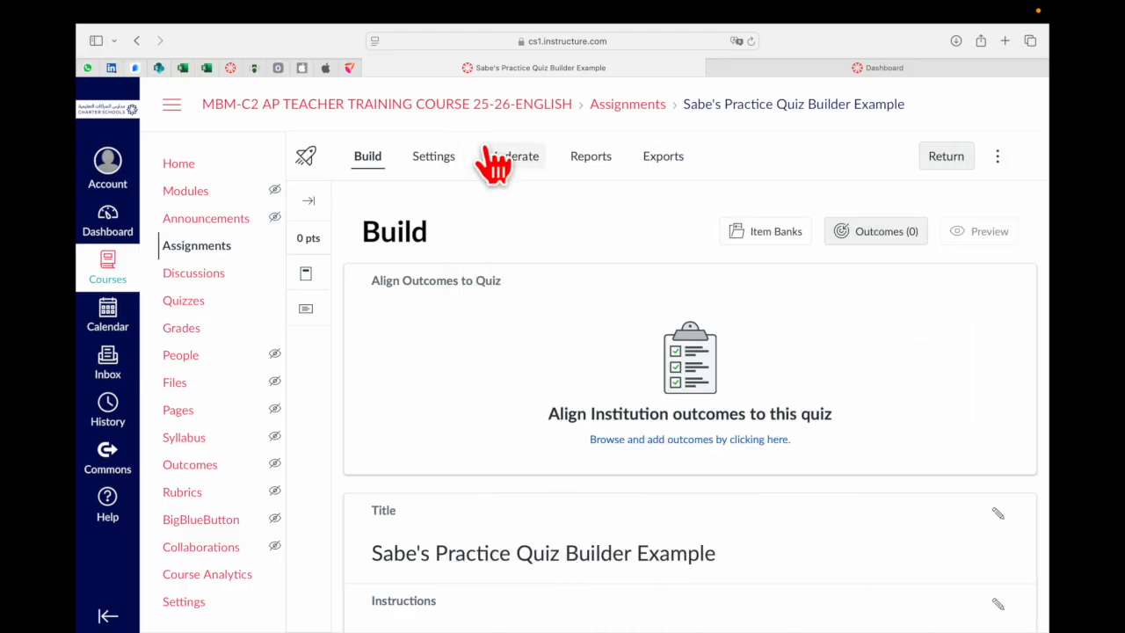
# Insert a Multiple Choice question below the quiz instructions
pyautogui.scroll(-2, 626, 378)
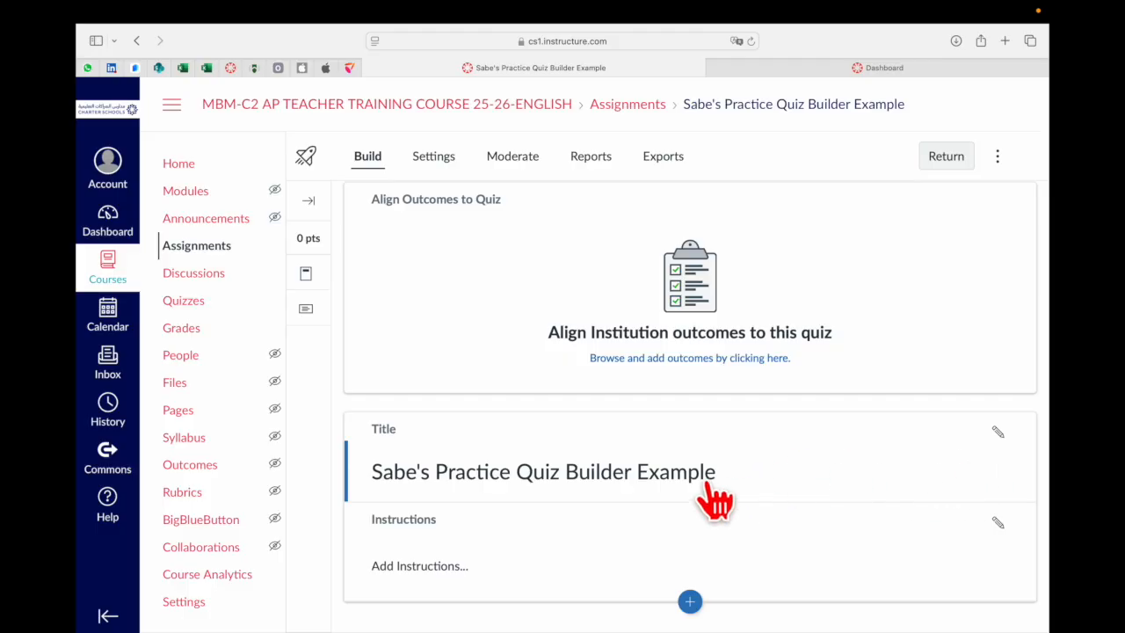
pyautogui.click(675, 484)
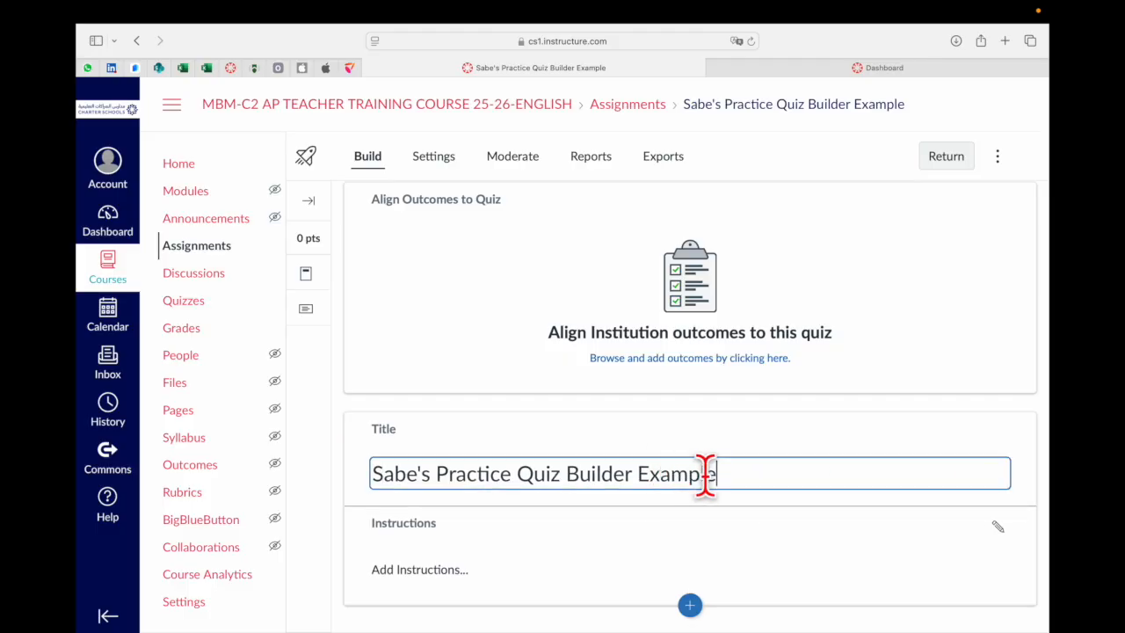
pyautogui.scroll(-1, 590, 580)
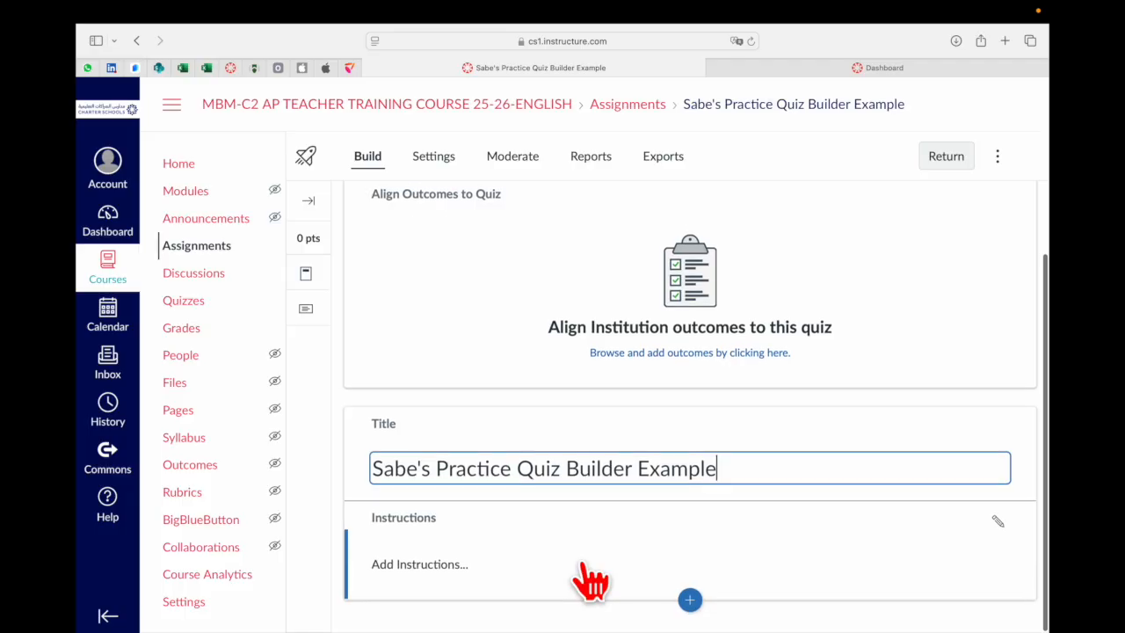
pyautogui.click(688, 605)
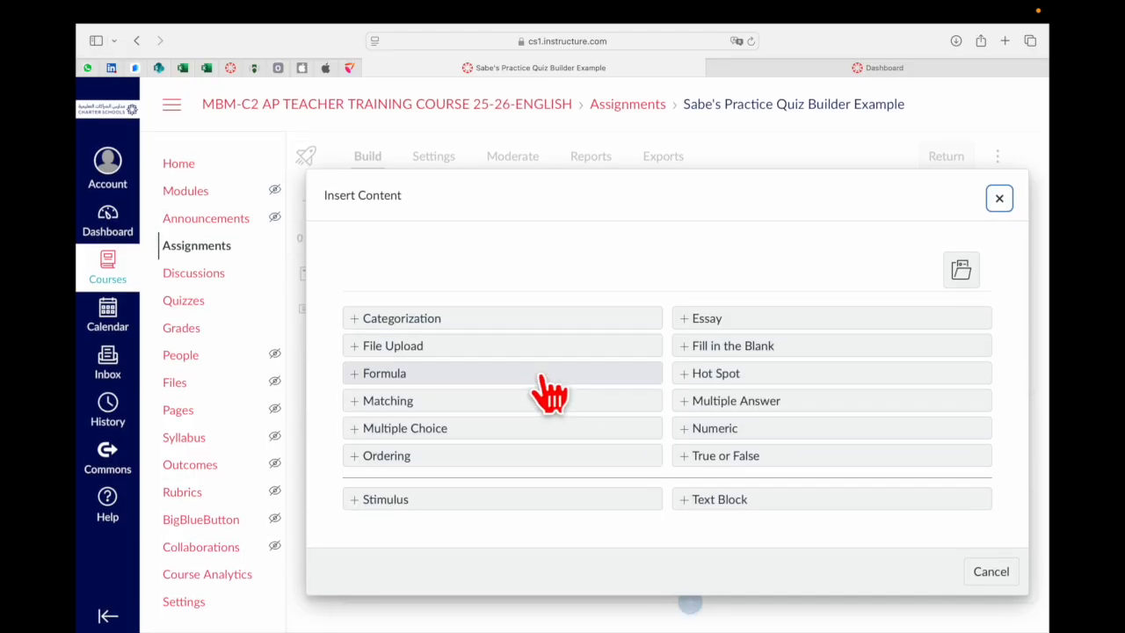
pyautogui.click(437, 431)
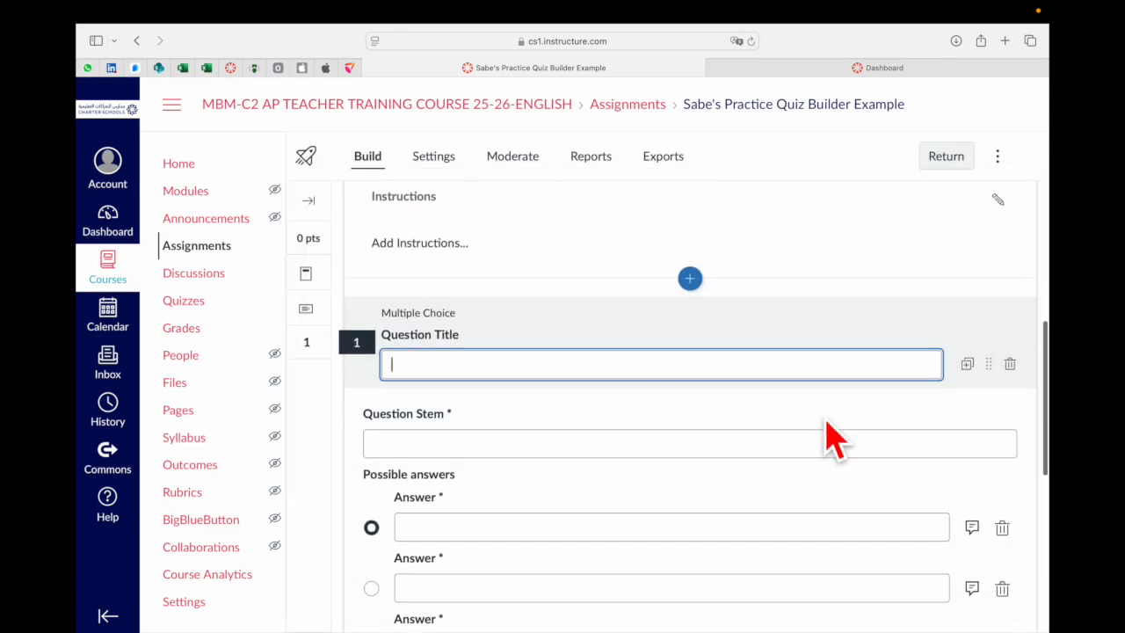
# Expand the question's Align to Outcomes section
pyautogui.scroll(-1, 810, 461)
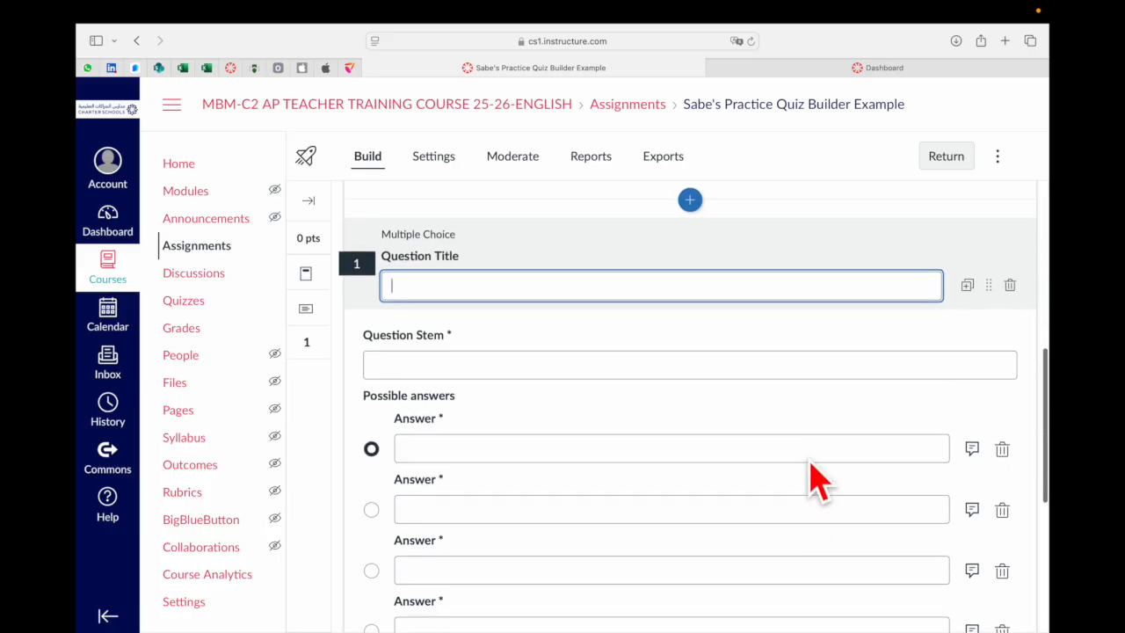
pyautogui.scroll(-2, 567, 369)
pyautogui.scroll(-2, 563, 585)
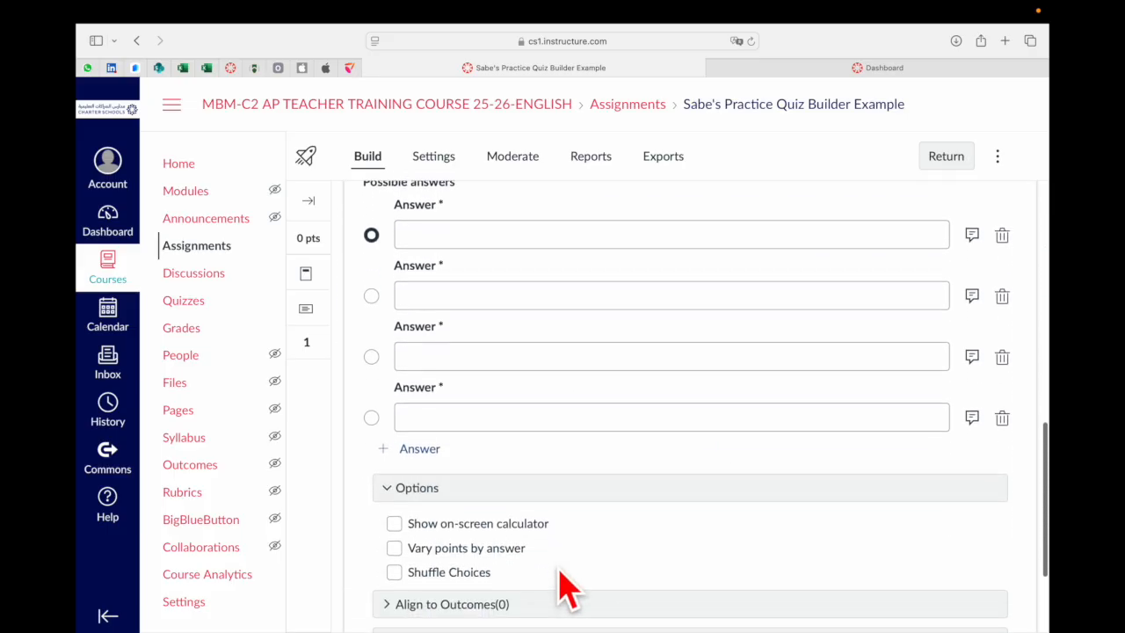
pyautogui.scroll(-3, 556, 528)
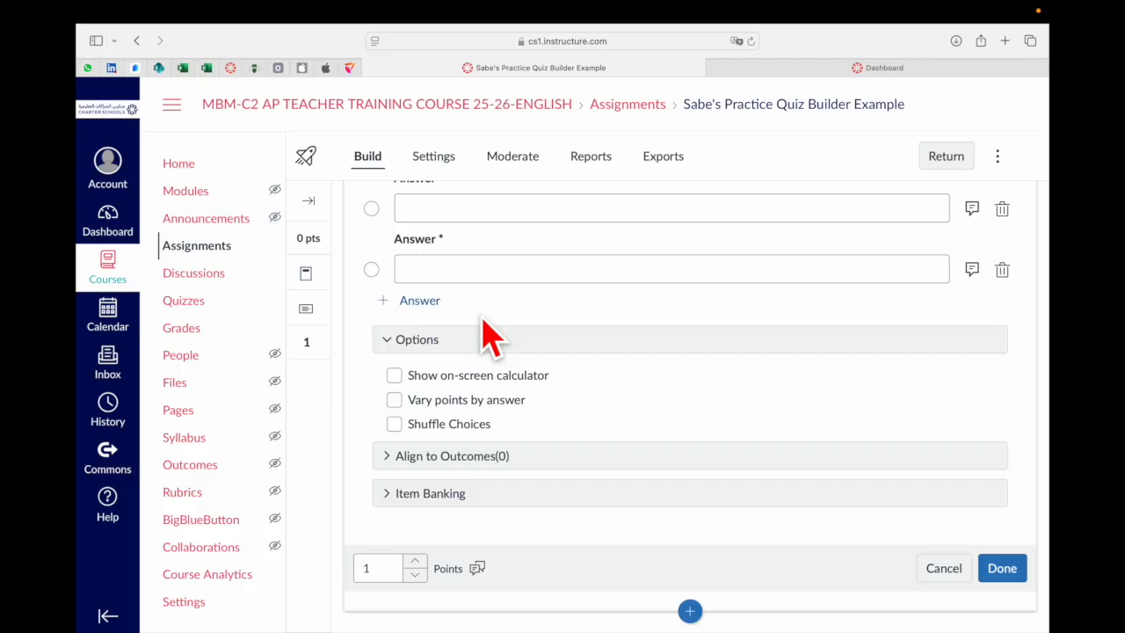
pyautogui.click(391, 457)
pyautogui.scroll(-2, 603, 544)
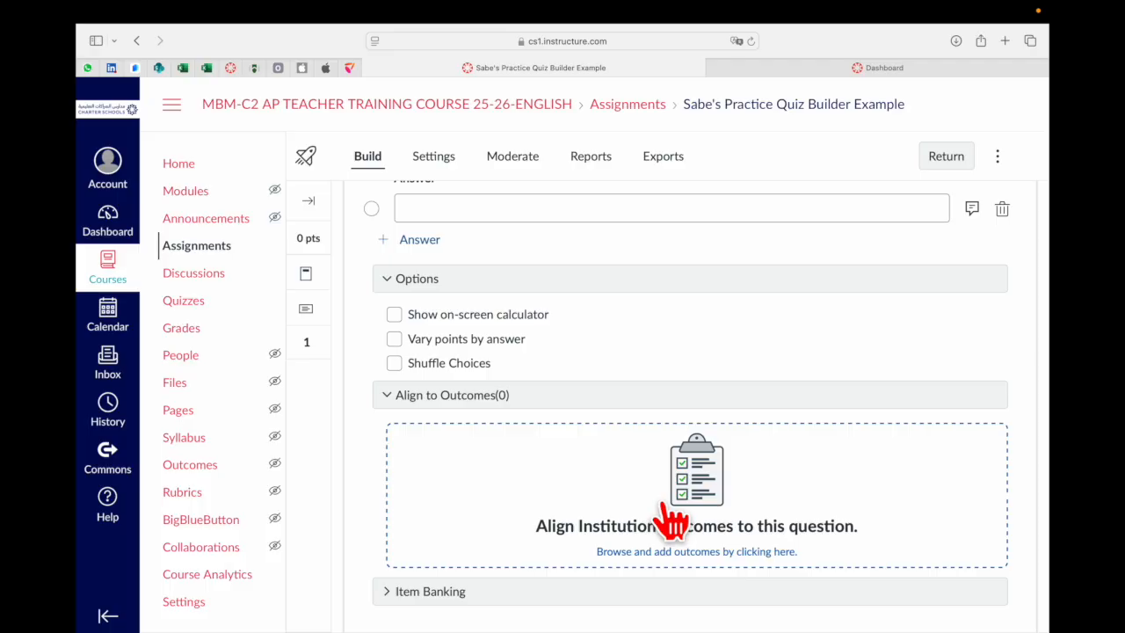
pyautogui.scroll(-3, 638, 478)
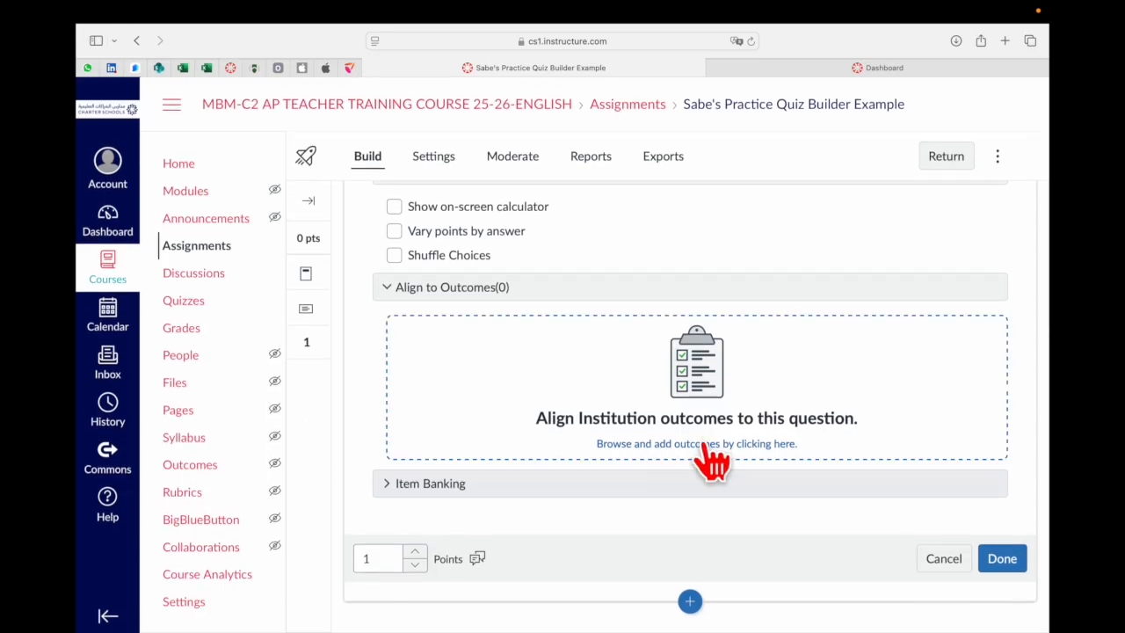
# Examine the multiple choice question's answers, options and outcome alignment area
pyautogui.scroll(5, 711, 457)
pyautogui.scroll(-2, 716, 454)
pyautogui.scroll(3, 716, 453)
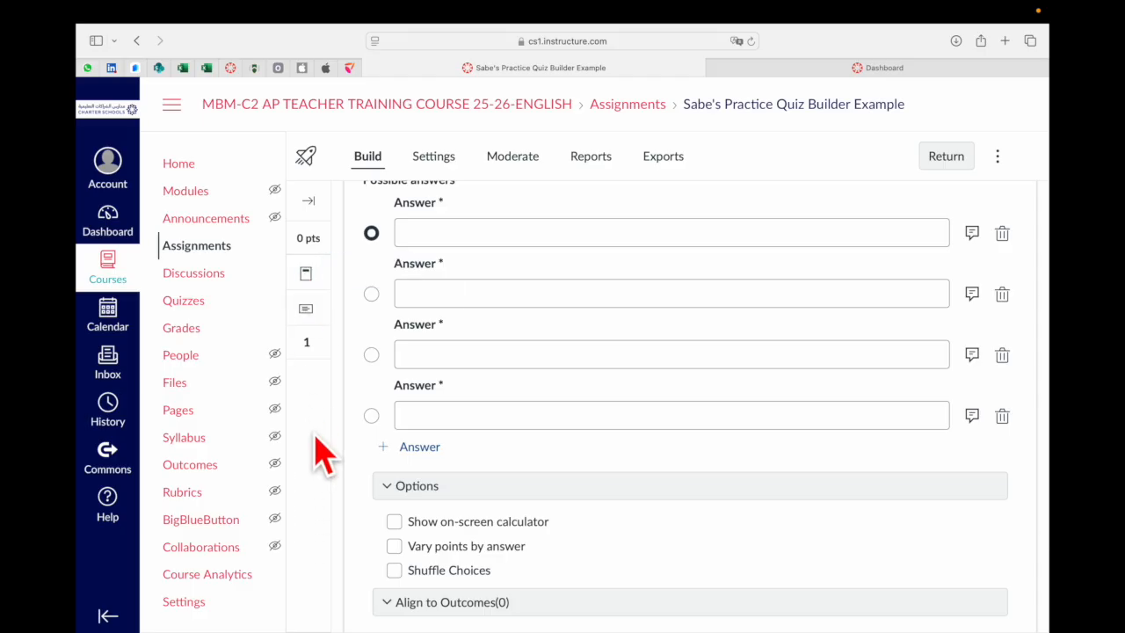
pyautogui.scroll(-5, 527, 431)
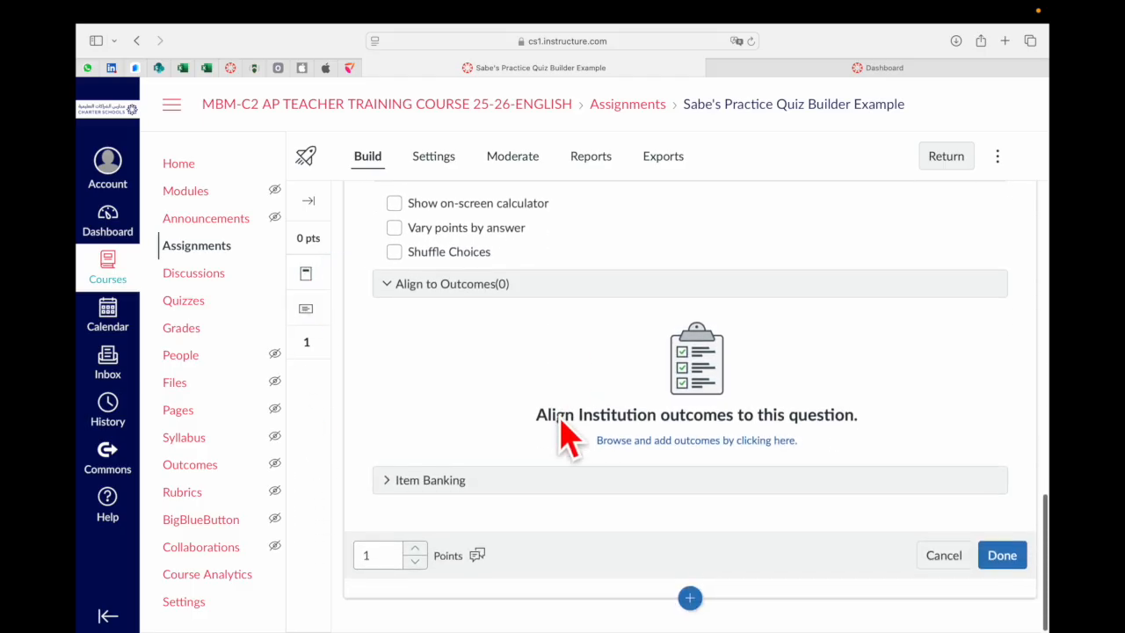
pyautogui.scroll(10, 567, 433)
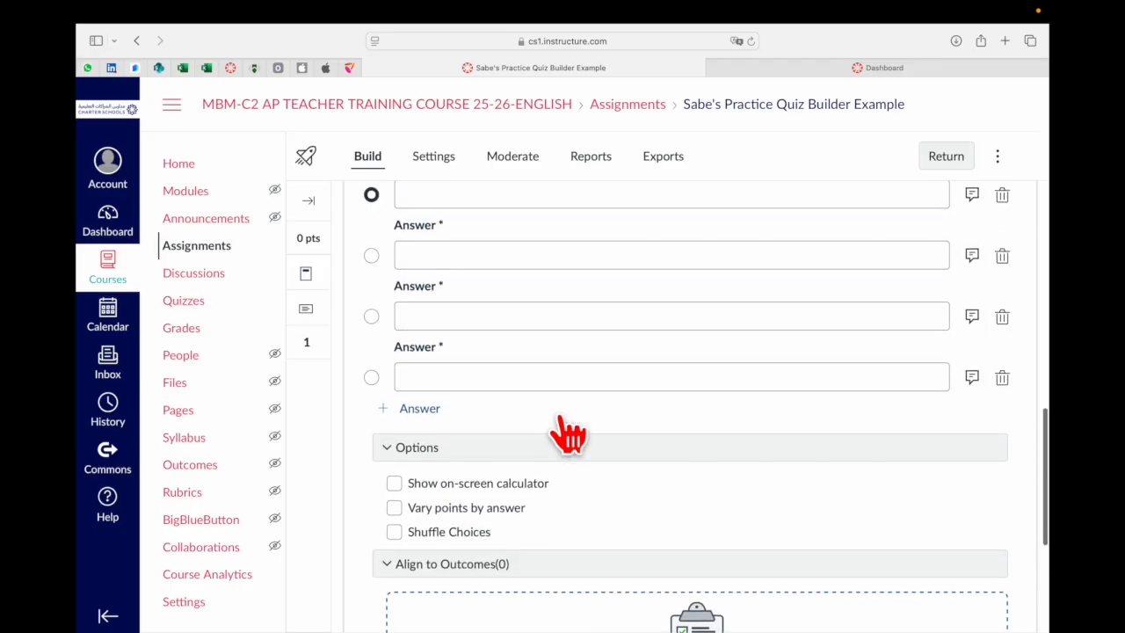
pyautogui.scroll(2, 567, 433)
pyautogui.scroll(-5, 567, 432)
pyautogui.scroll(-5, 566, 431)
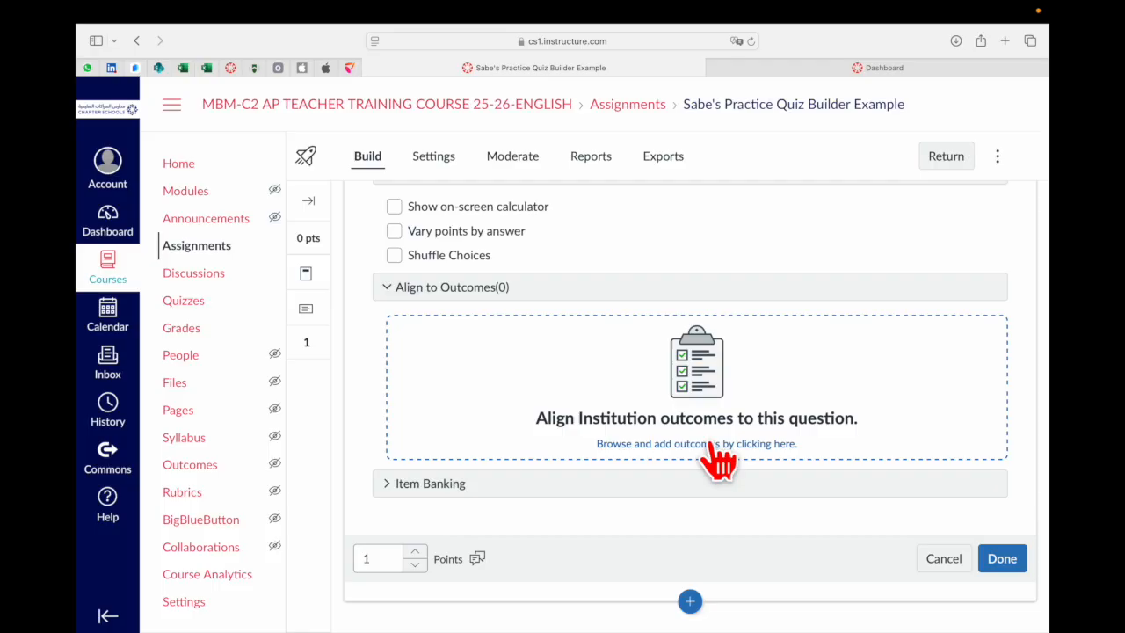
pyautogui.scroll(10, 719, 459)
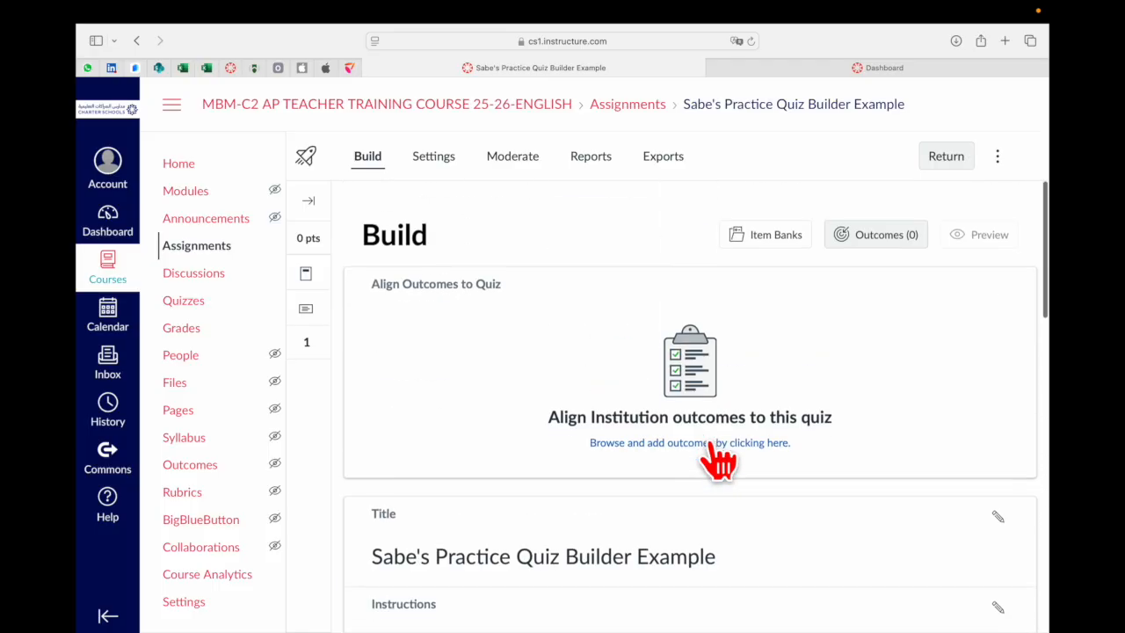
# Open the quiz settings and review the available toggles
pyautogui.click(428, 160)
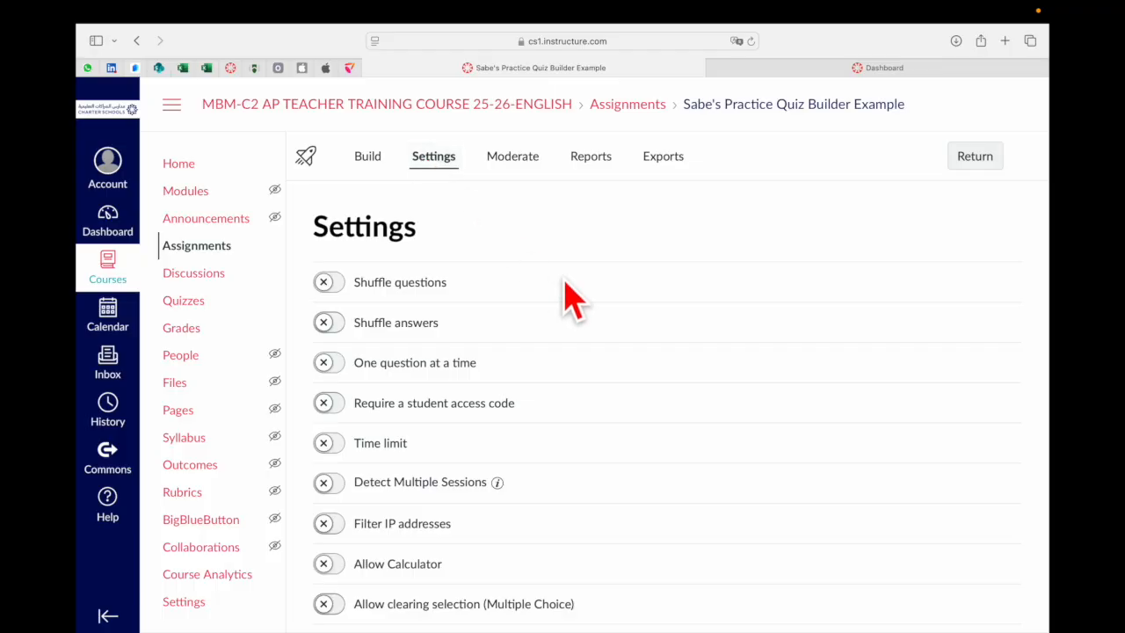
pyautogui.scroll(-4, 595, 414)
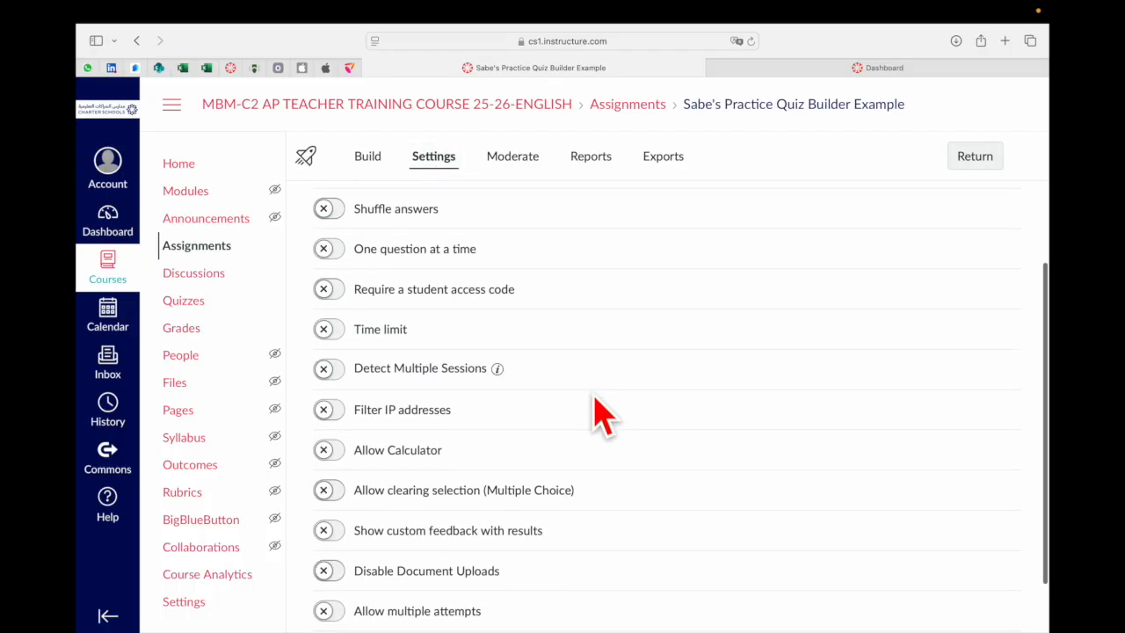
# Scroll through the full list of quiz settings toggles, from Shuffle questions to Hide results from students
pyautogui.scroll(4, 601, 414)
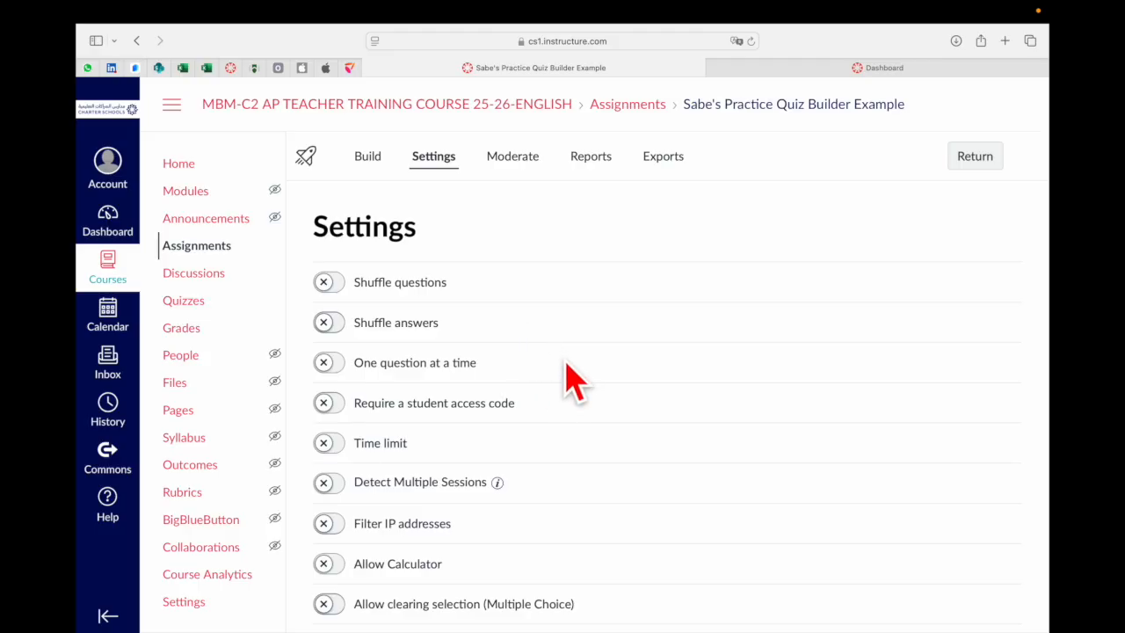
pyautogui.scroll(-2, 566, 363)
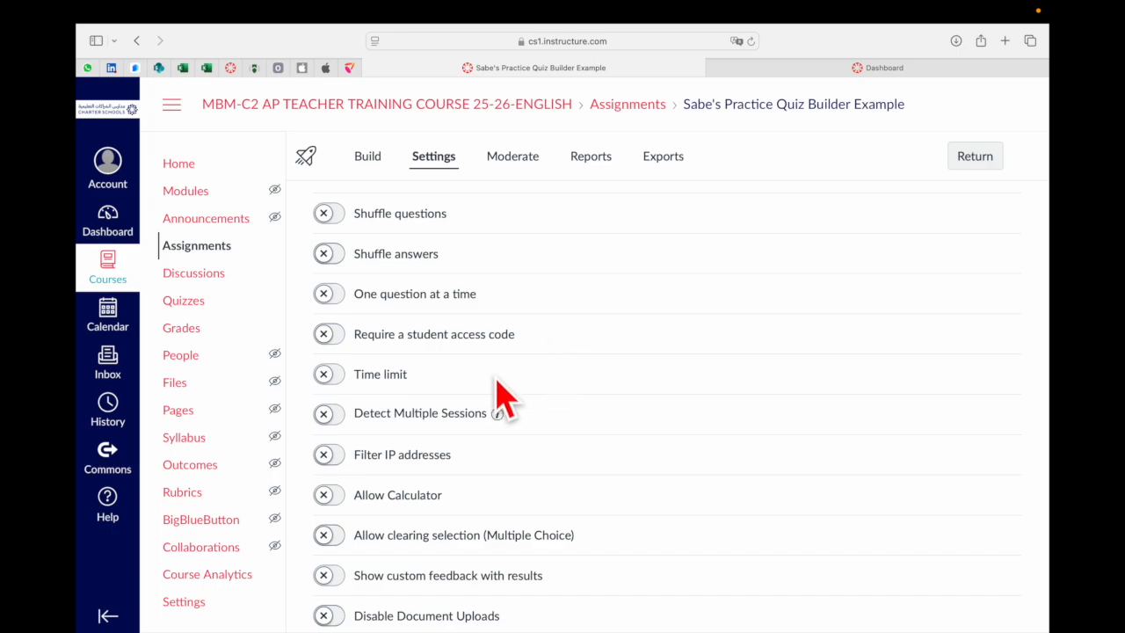
pyautogui.scroll(-1, 564, 437)
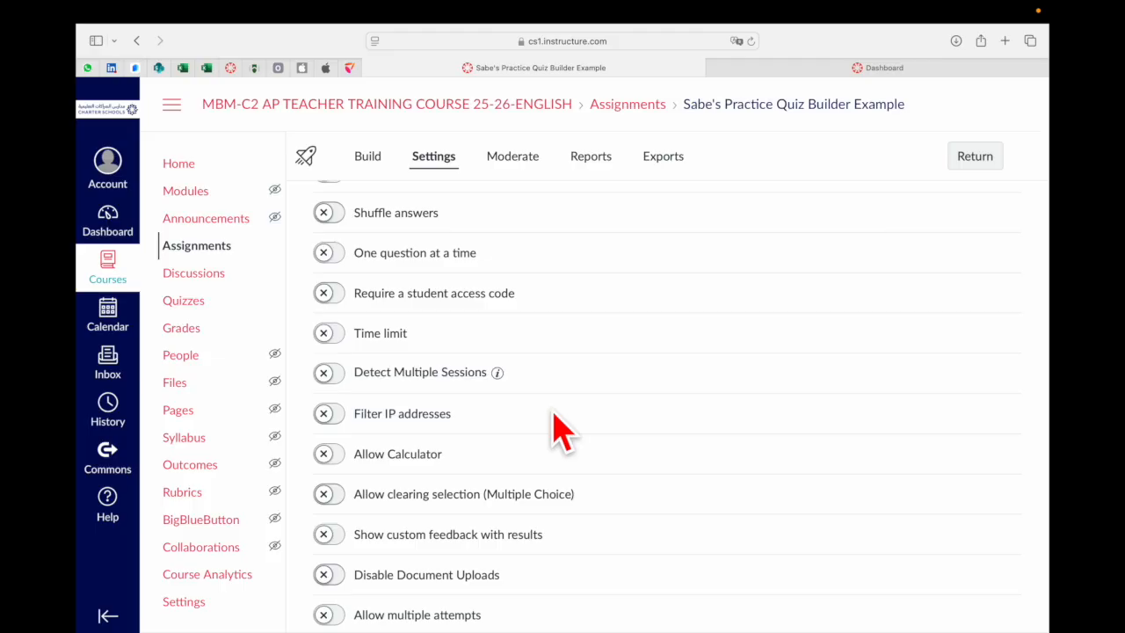
pyautogui.scroll(-2, 559, 431)
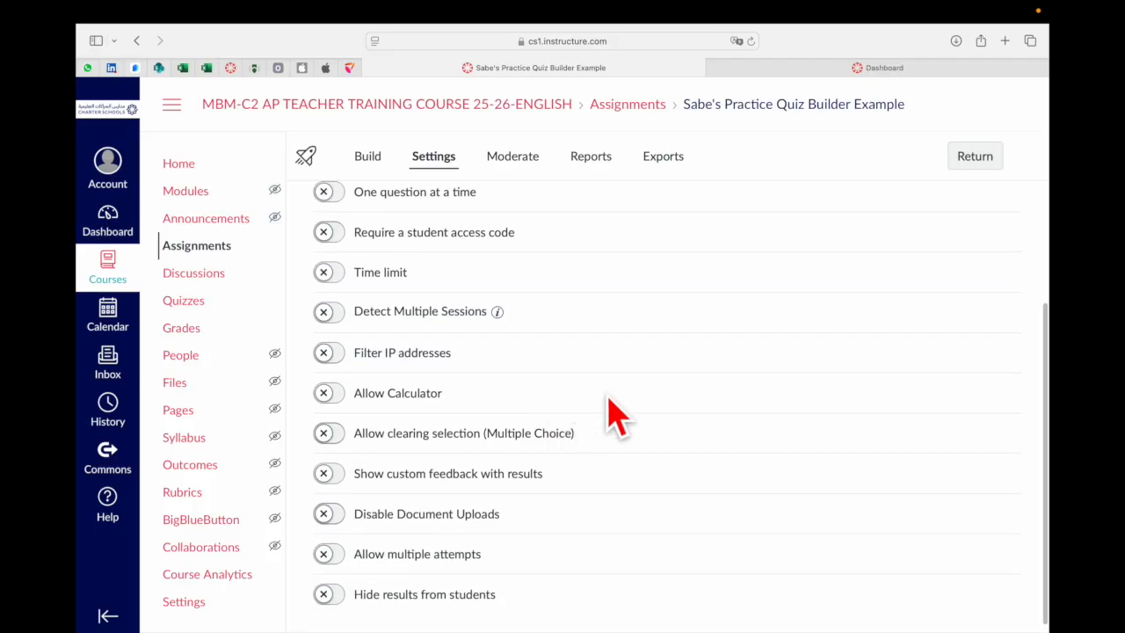
pyautogui.scroll(-1, 615, 411)
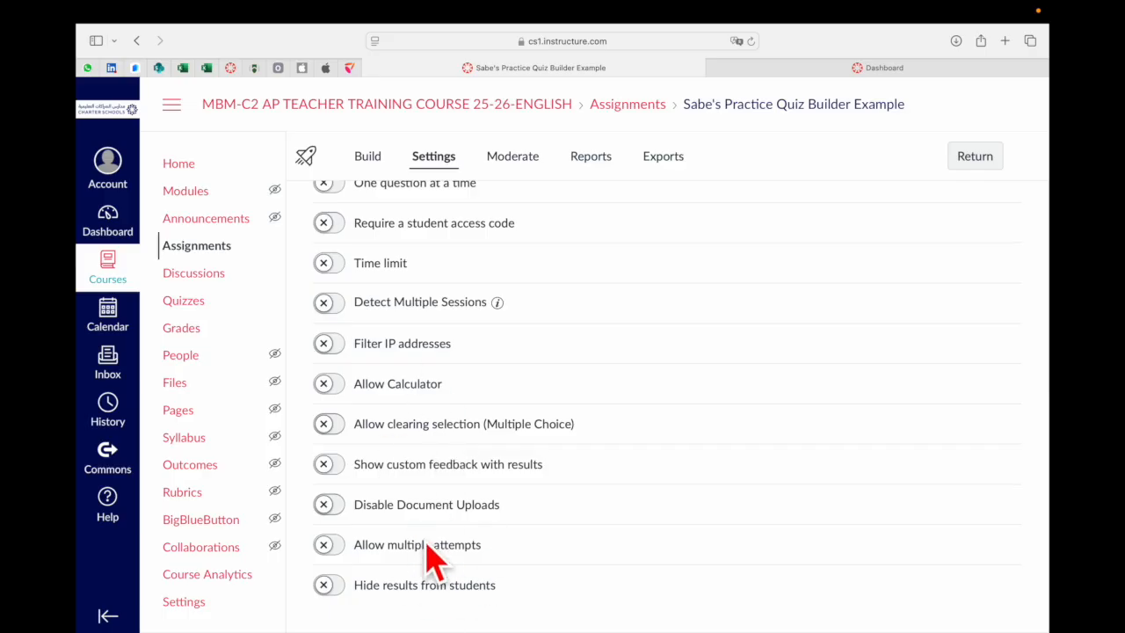
pyautogui.scroll(5, 431, 554)
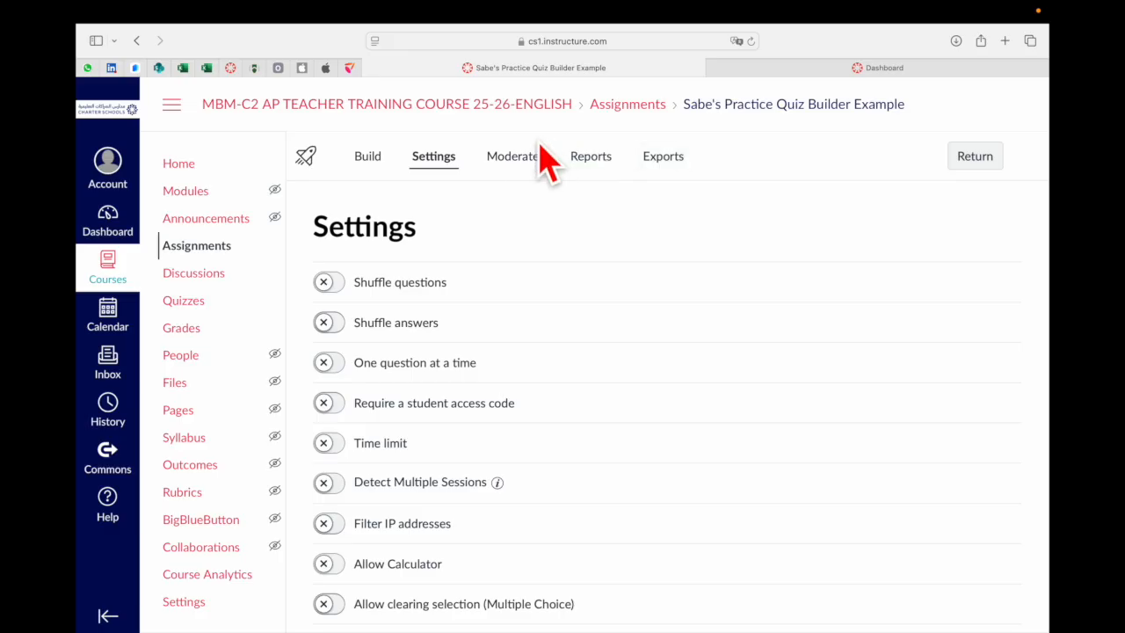
# View the quiz's Moderate, Reports and Exports pages in turn
pyautogui.click(514, 159)
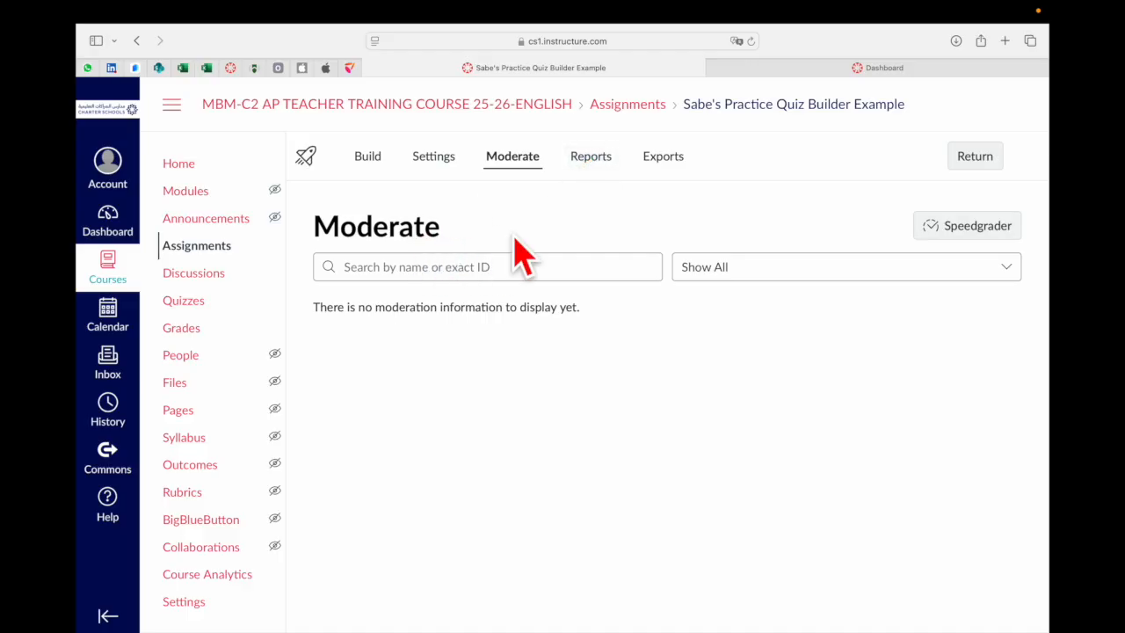
pyautogui.click(593, 158)
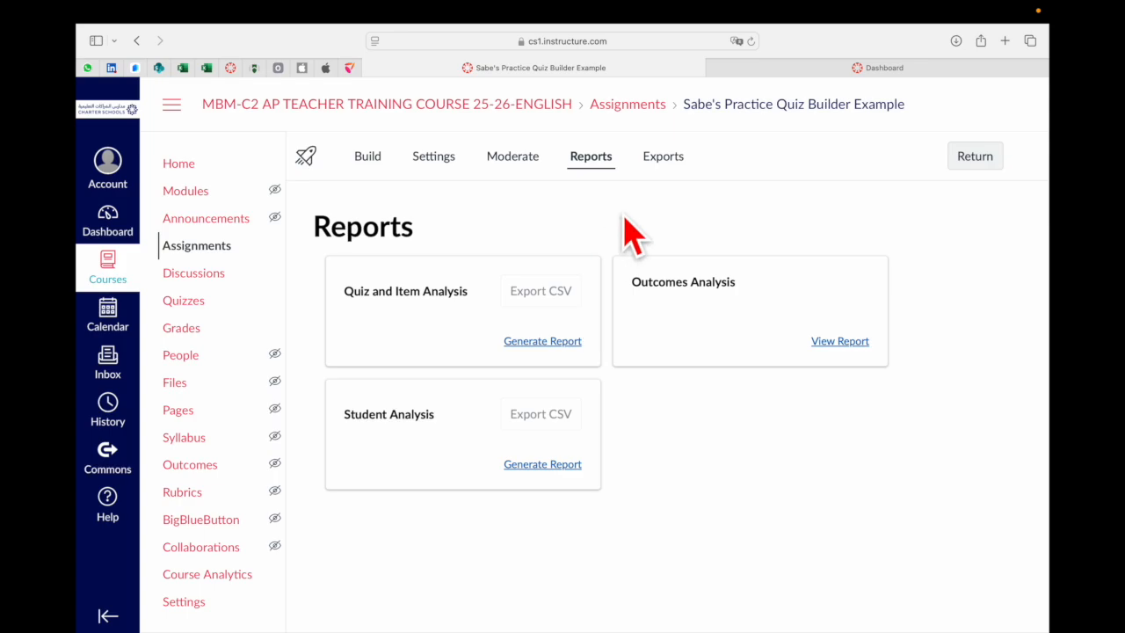
pyautogui.click(670, 162)
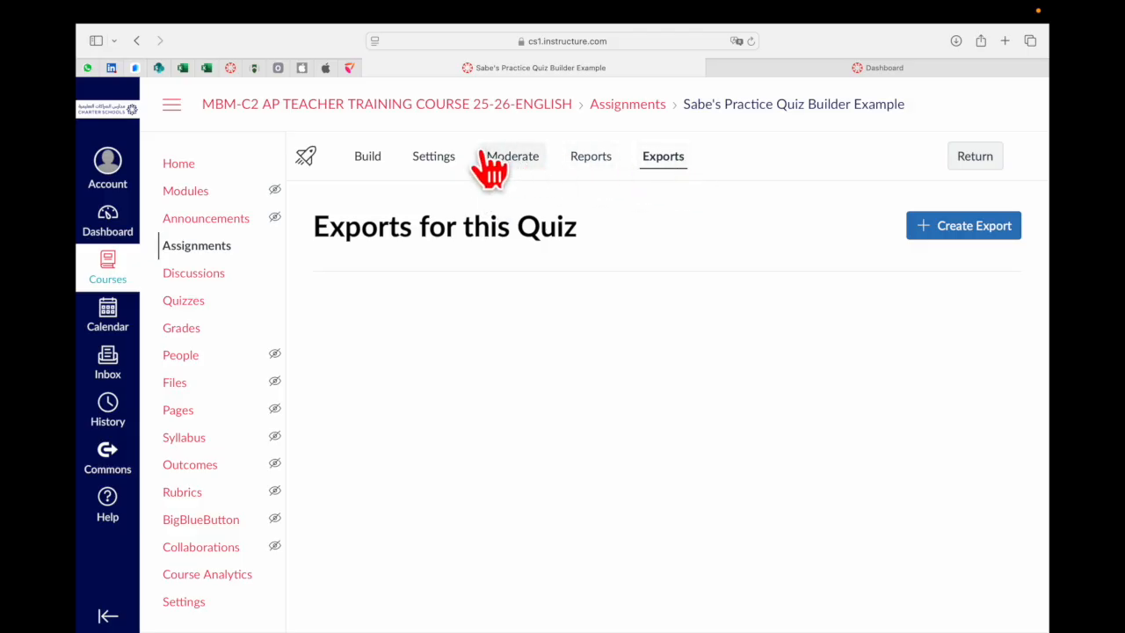
# Return to the quiz Build page and insert a Multiple Choice question below the instructions
pyautogui.click(369, 160)
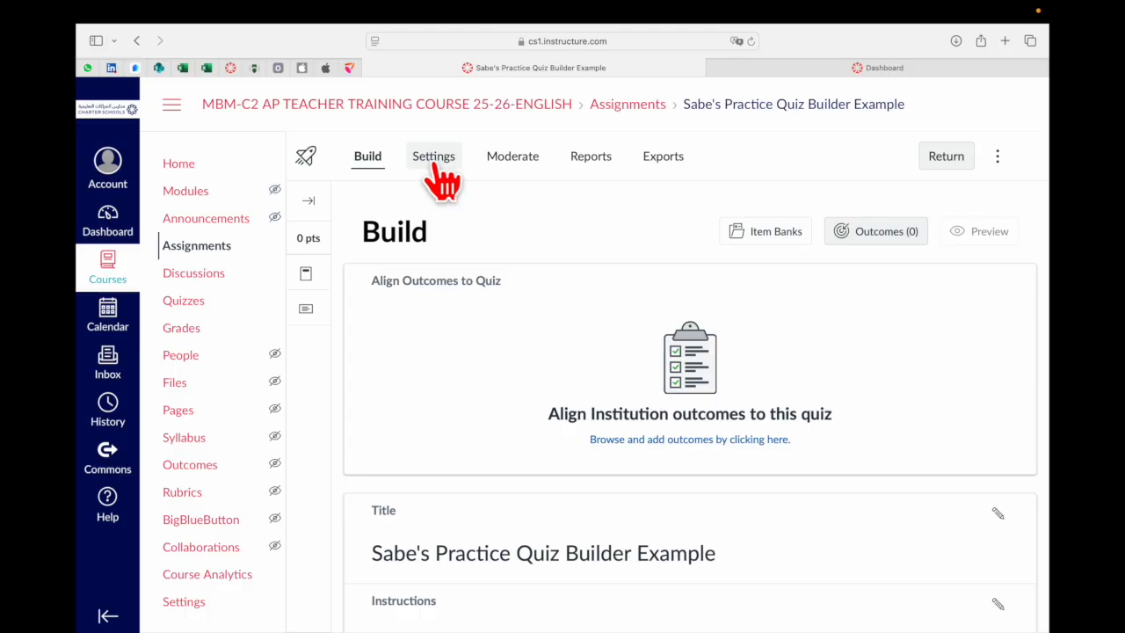
pyautogui.click(434, 158)
pyautogui.click(368, 163)
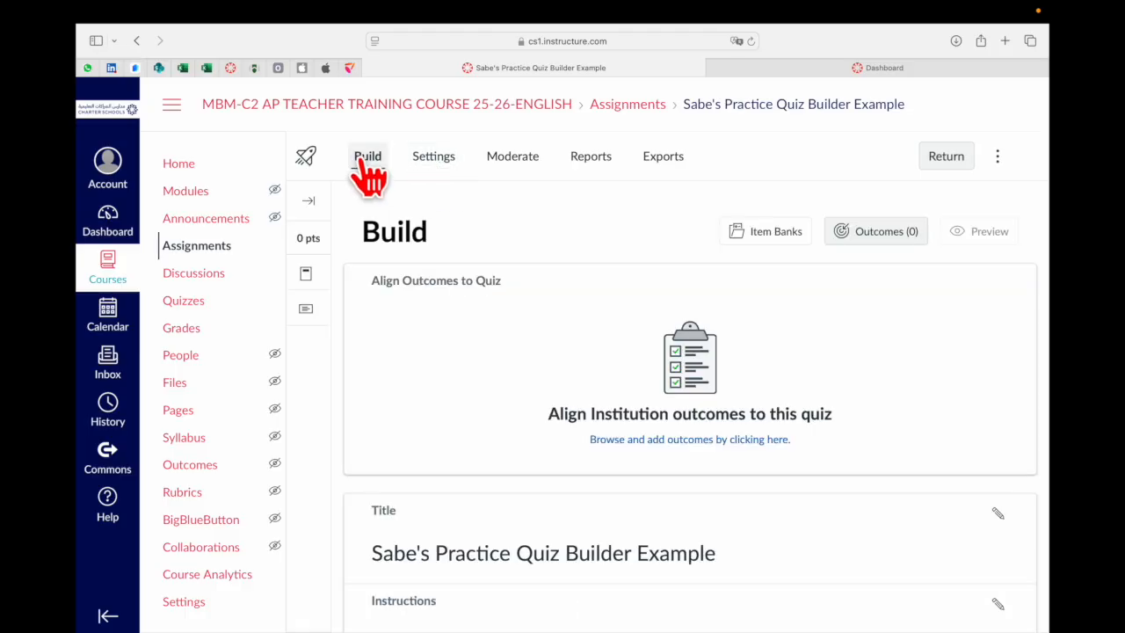
pyautogui.scroll(-1, 434, 556)
pyautogui.scroll(-2, 442, 569)
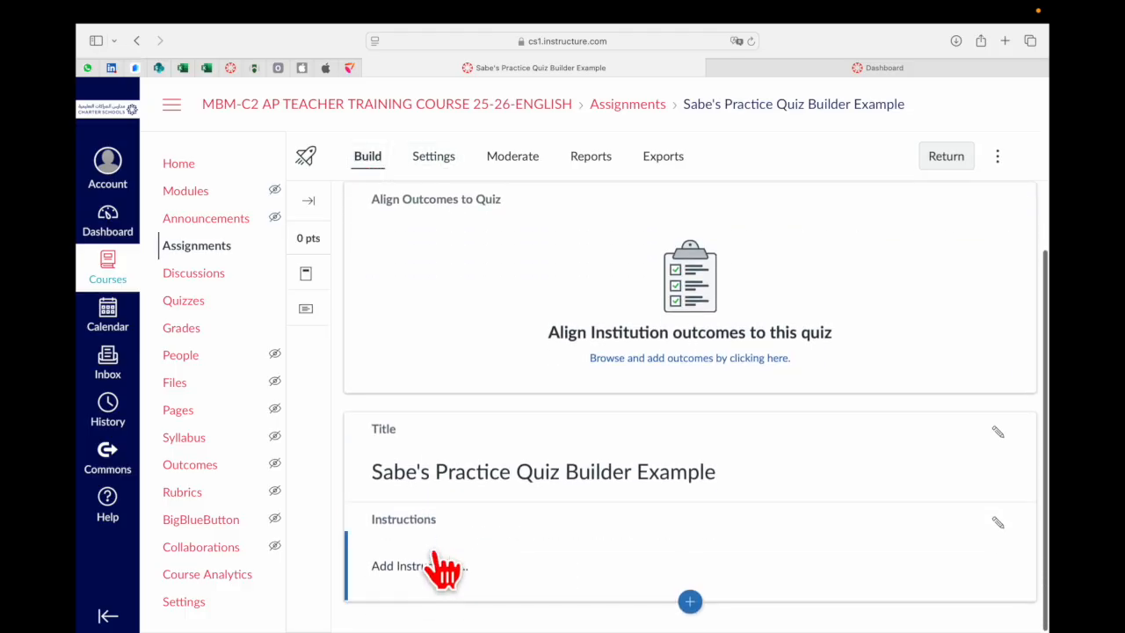
pyautogui.scroll(-1, 522, 446)
pyautogui.scroll(2, 590, 331)
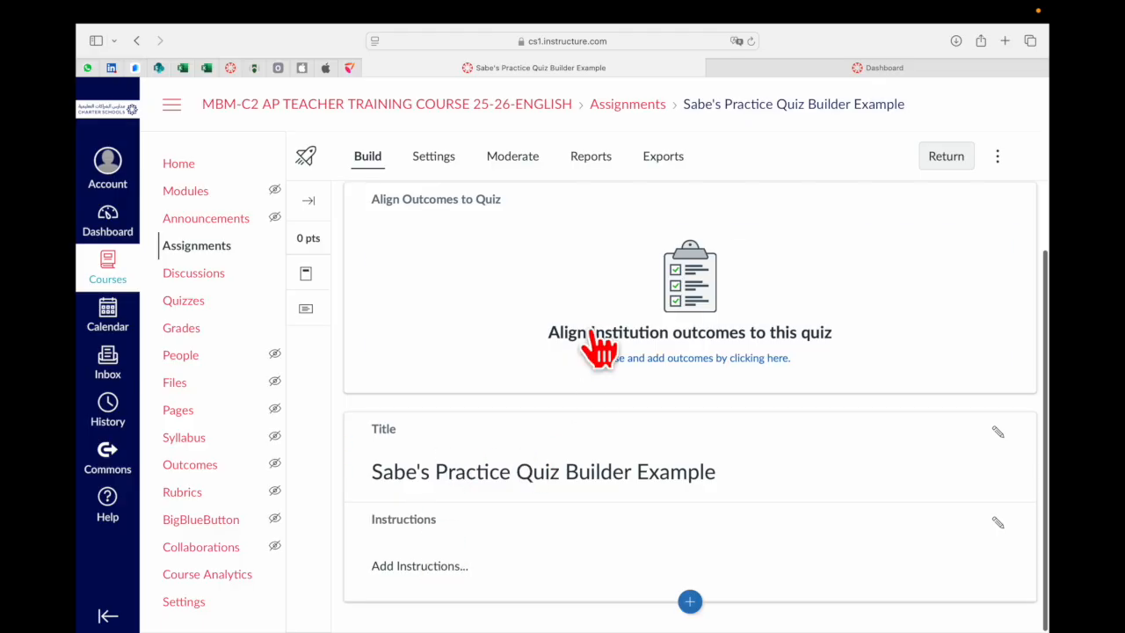
pyautogui.scroll(-2, 590, 332)
pyautogui.click(690, 595)
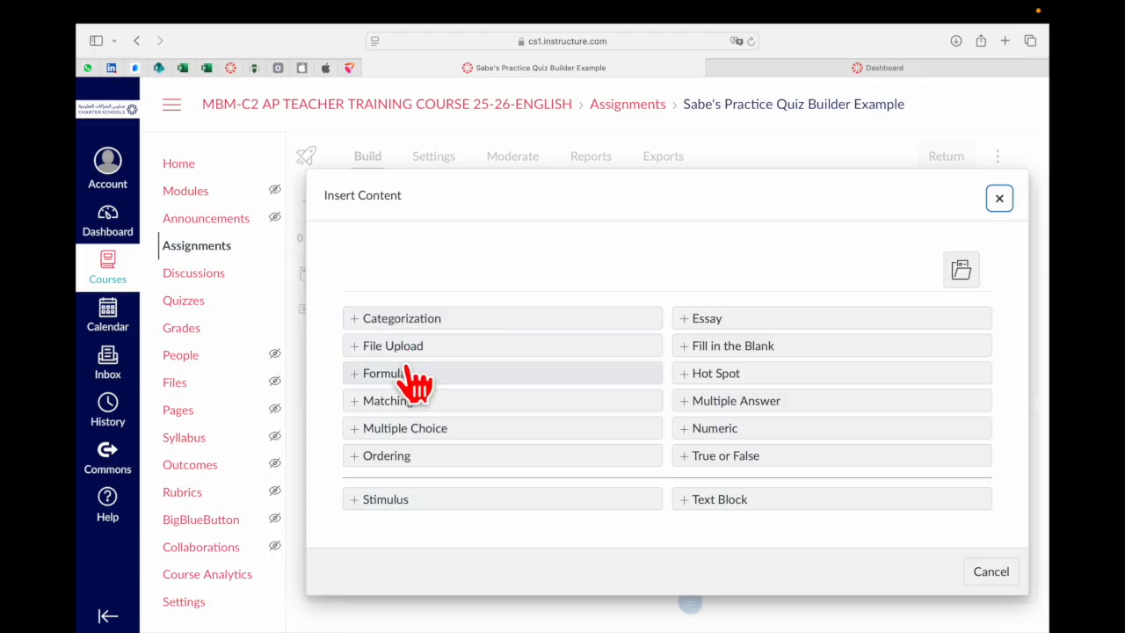
pyautogui.click(433, 428)
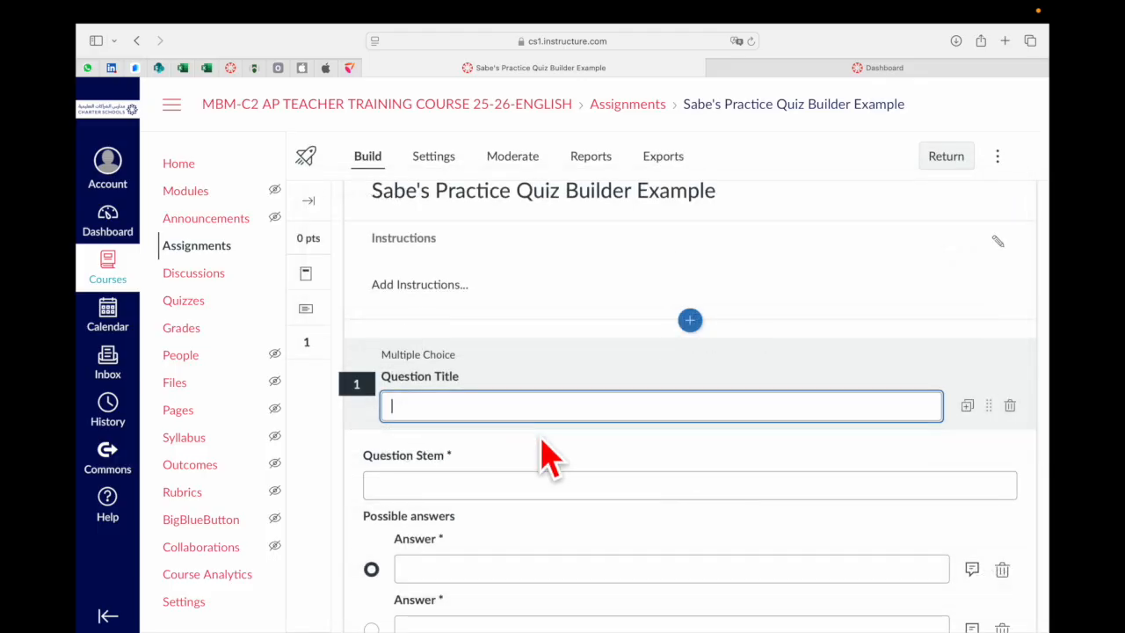
# Try to save the blank multiple choice question with Done
pyautogui.scroll(-5, 721, 467)
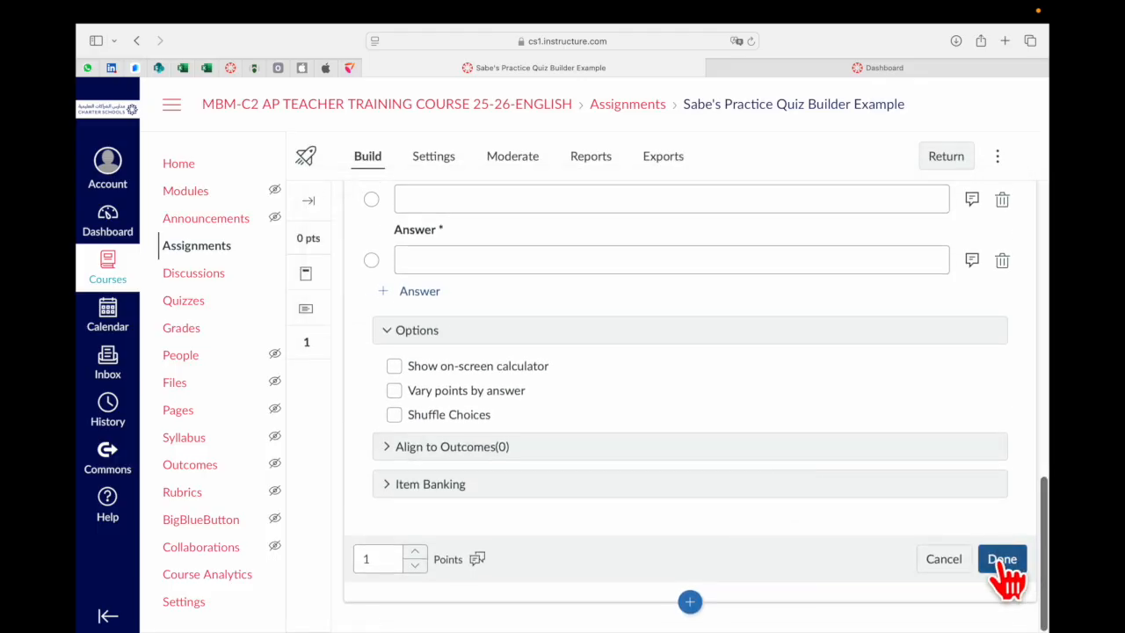
pyautogui.click(1002, 563)
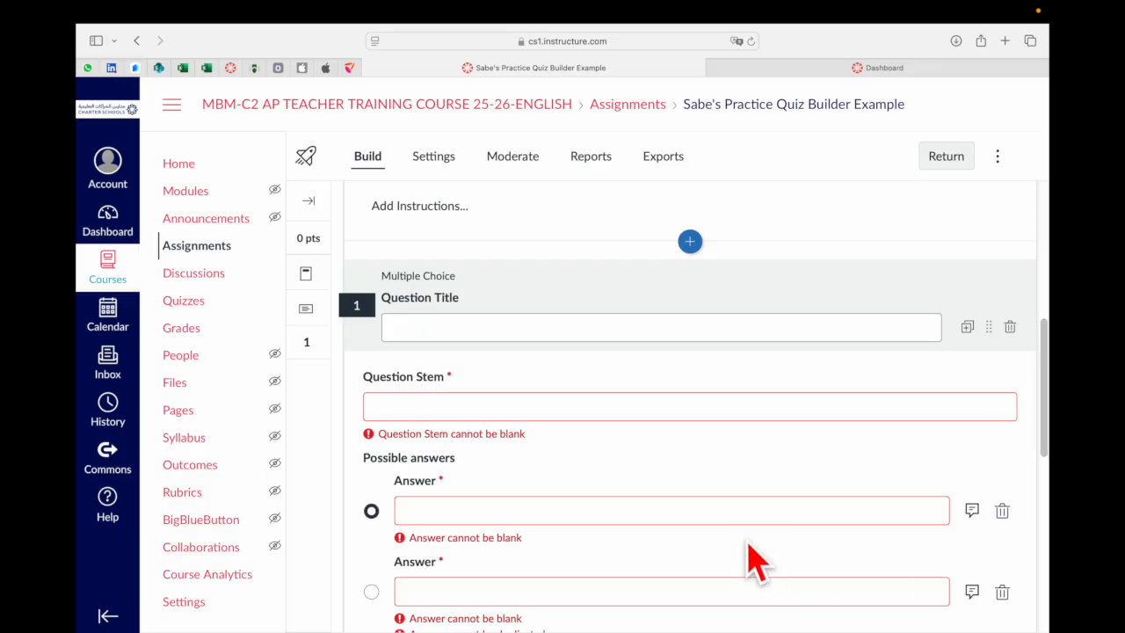
pyautogui.scroll(-5, 647, 535)
pyautogui.scroll(8, 648, 535)
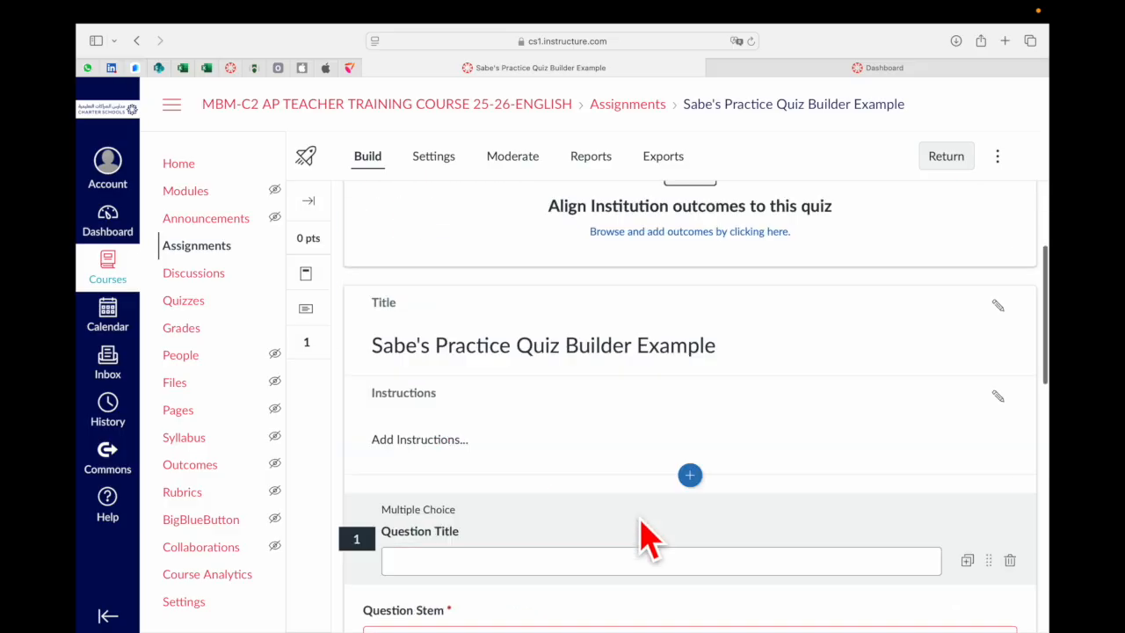
pyautogui.scroll(3, 648, 536)
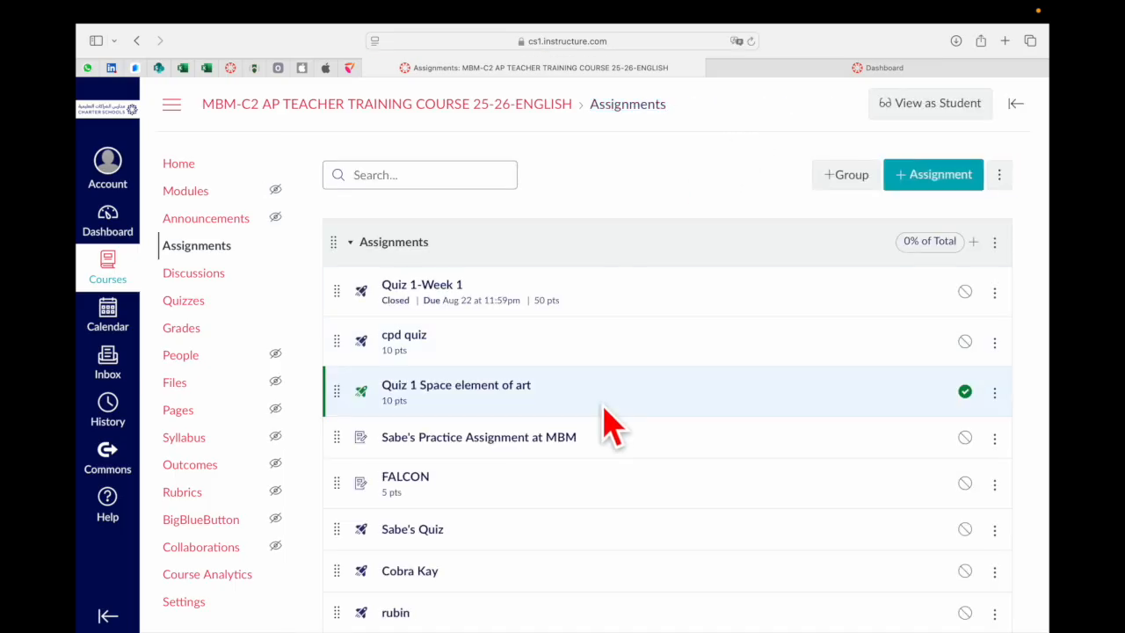
# Locate the Sabe's Practice Quiz Builder Example quiz in the course assignments list
pyautogui.scroll(-6, 607, 502)
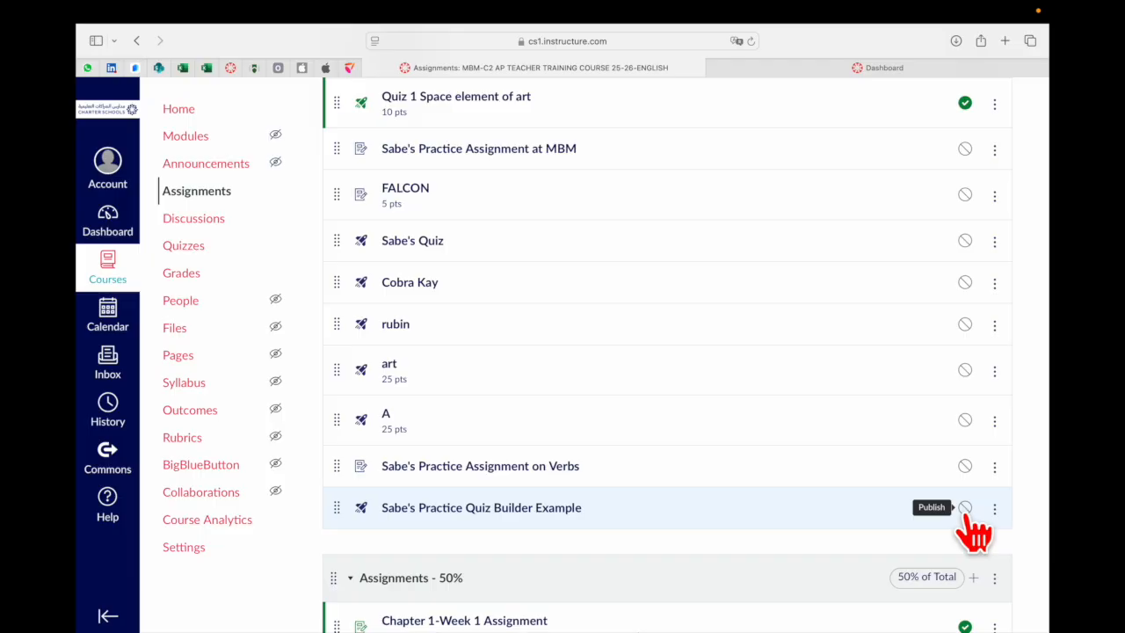
pyautogui.scroll(1, 757, 530)
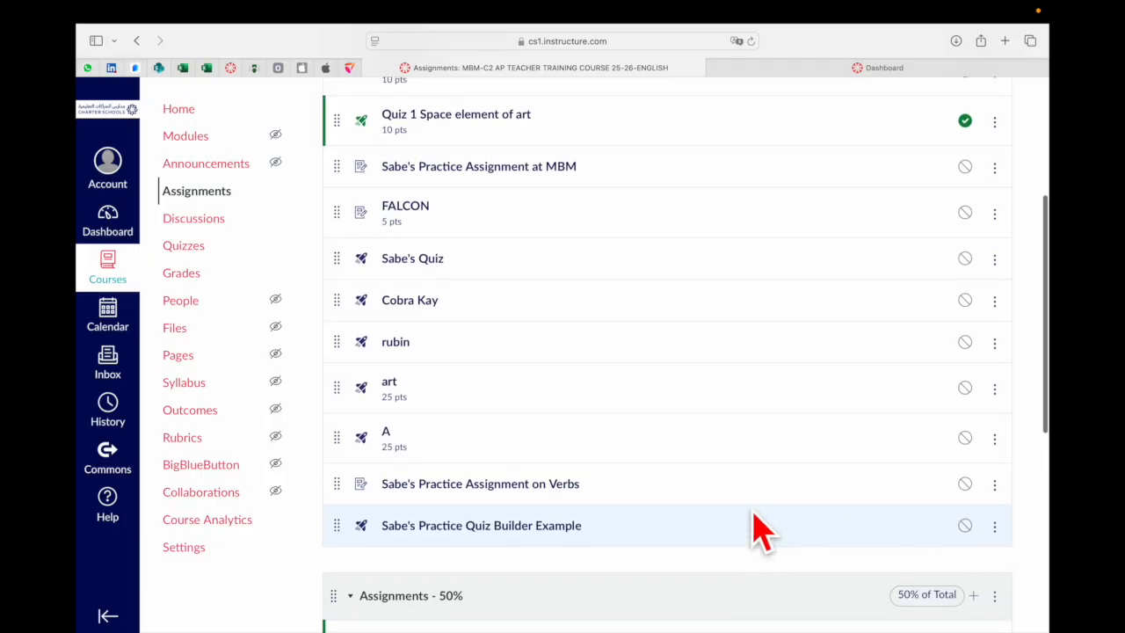
pyautogui.scroll(1, 757, 530)
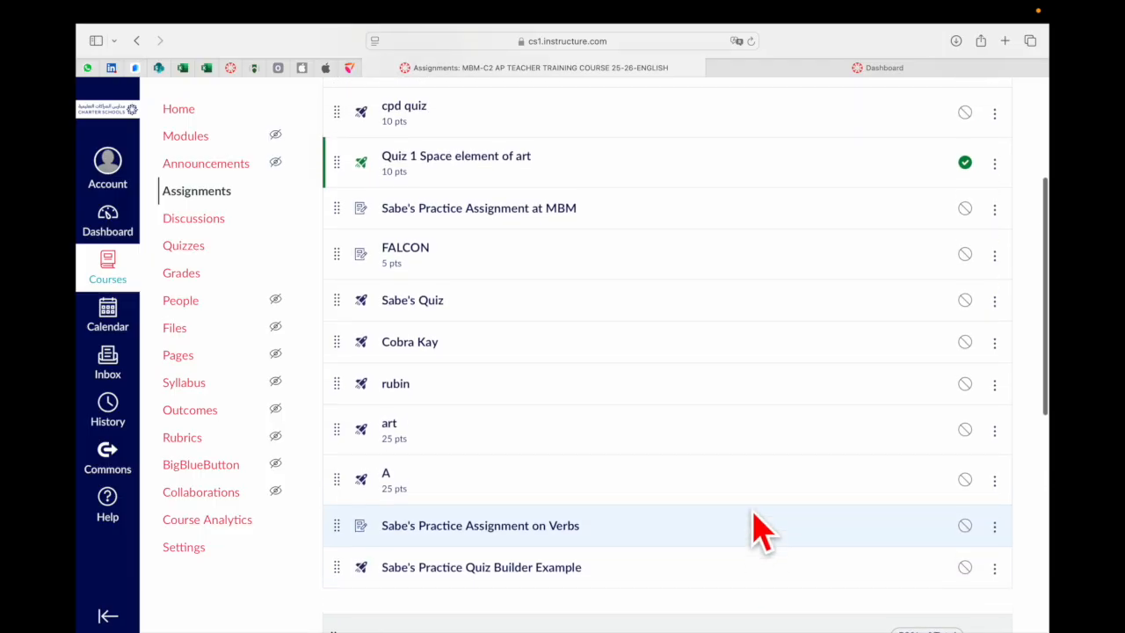